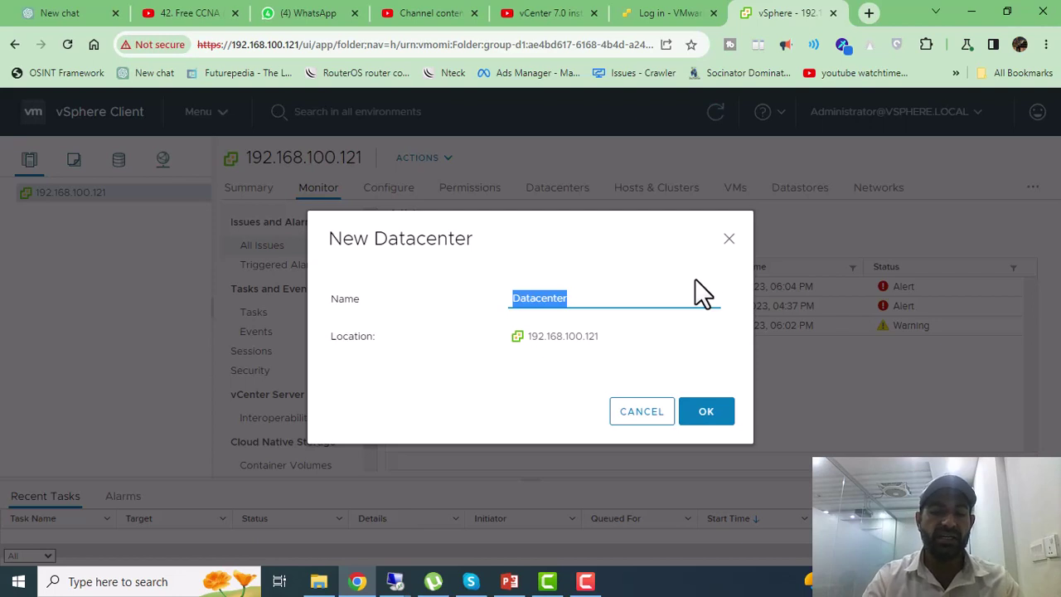
# Step: Name the new datacenter Practical_lab and confirm its creation
pyautogui.write('Practical')
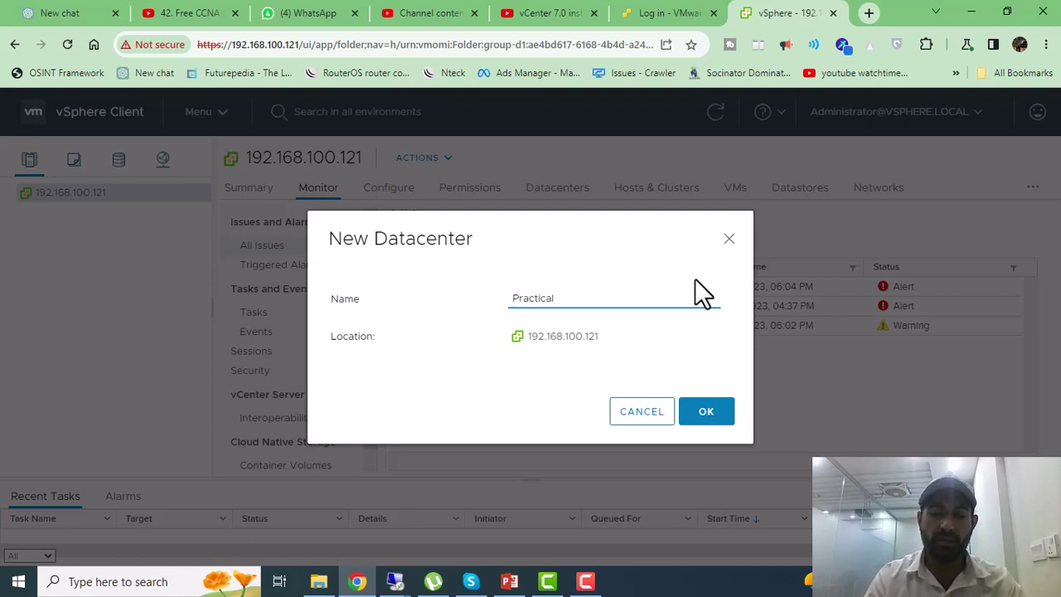
pyautogui.write('_lab')
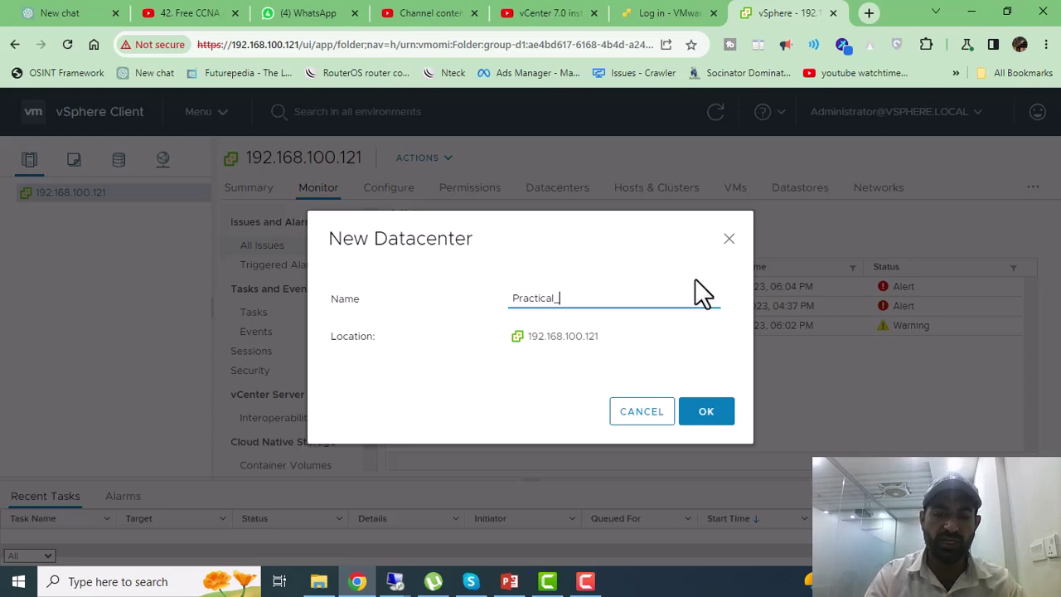
pyautogui.click(704, 417)
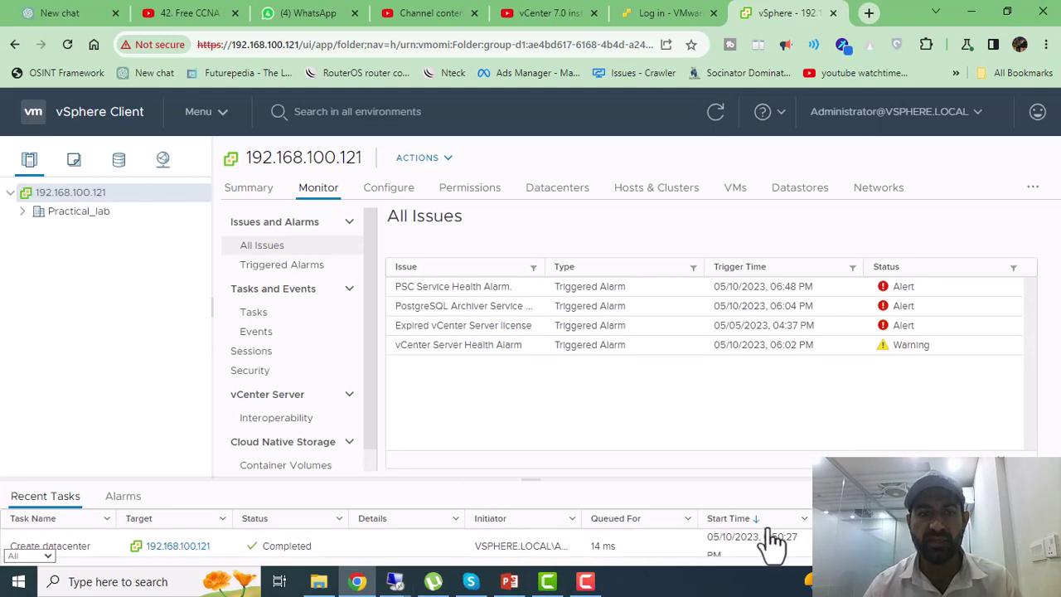
# Step: Open Practical_lab's summary and point out its zero hosts, VMs, clusters, networks and datastores
pyautogui.click(74, 213)
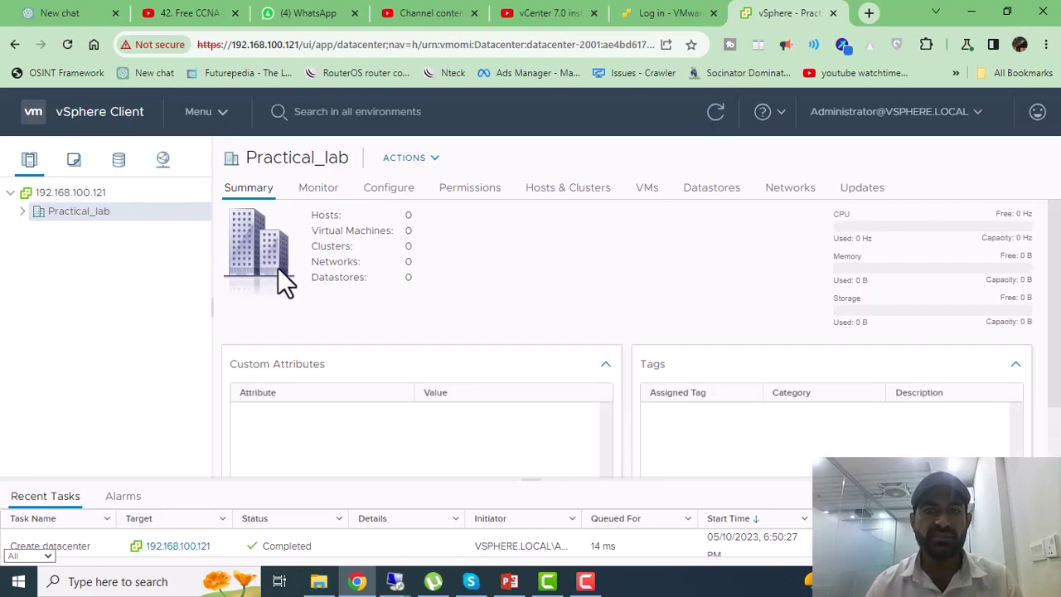
pyautogui.doubleClick(410, 246)
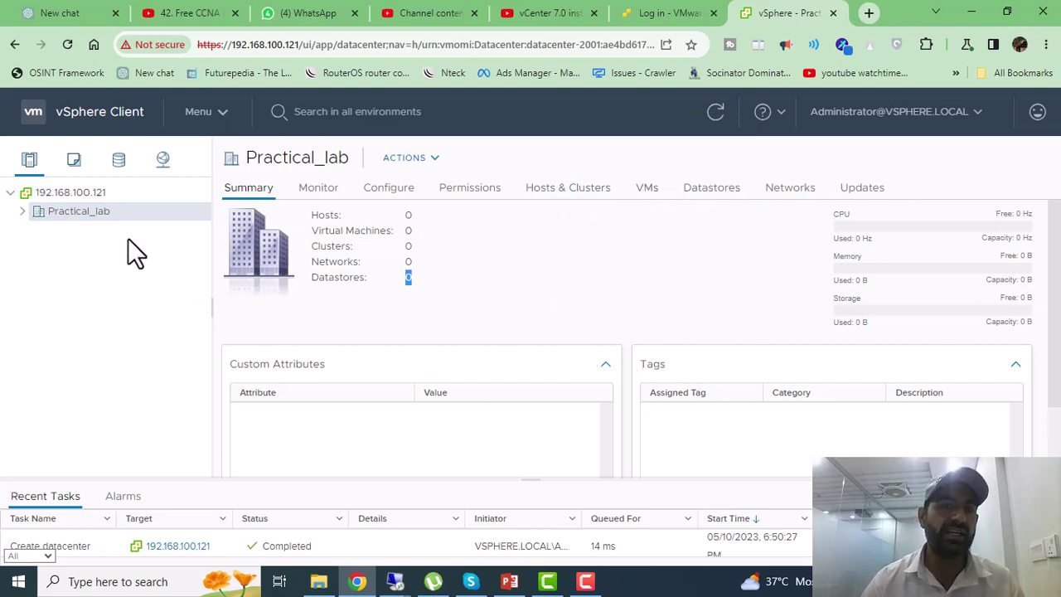
# Step: Start Add Host on Practical_lab and enter host address 192.168.100.120
pyautogui.rightClick(93, 213)
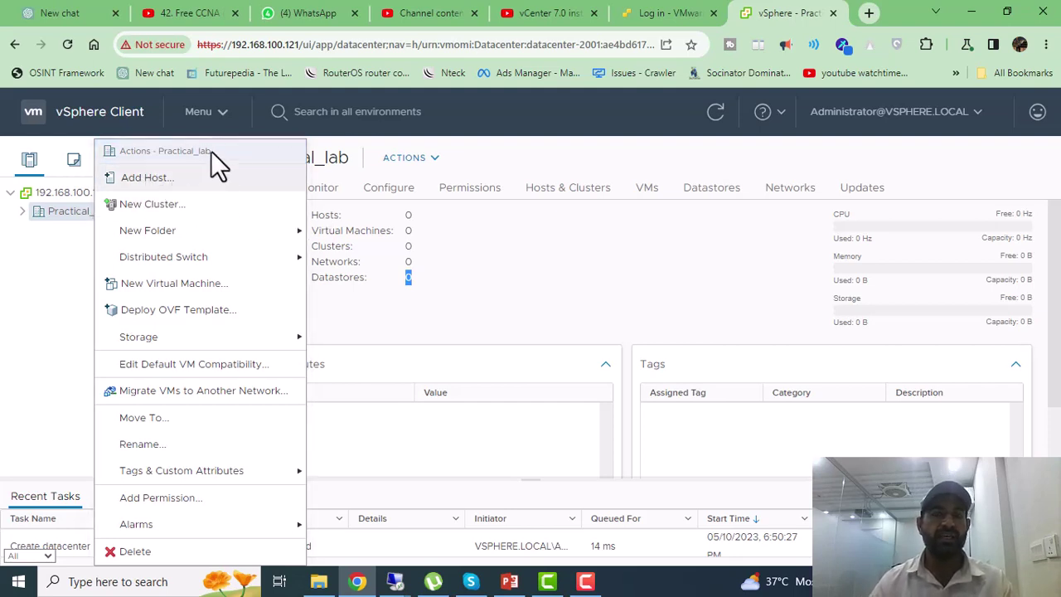
pyautogui.click(207, 177)
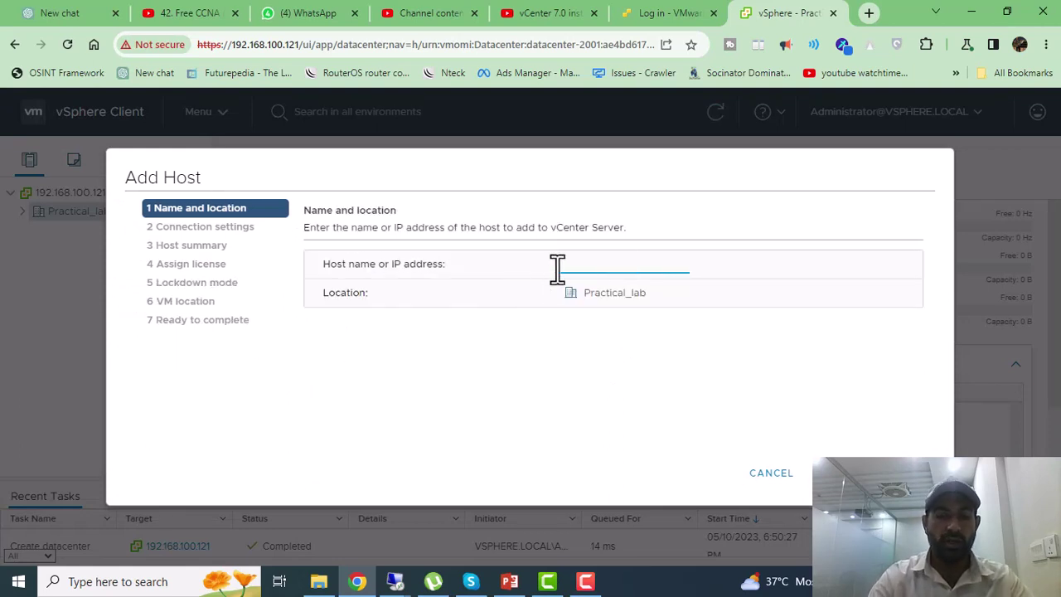
pyautogui.write('192.16')
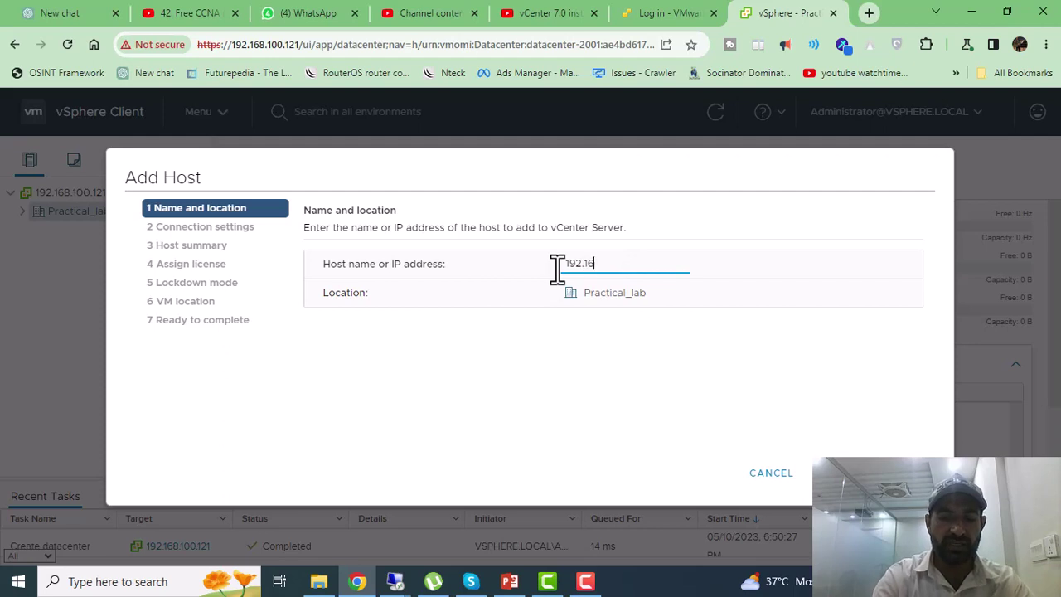
pyautogui.write('8.100')
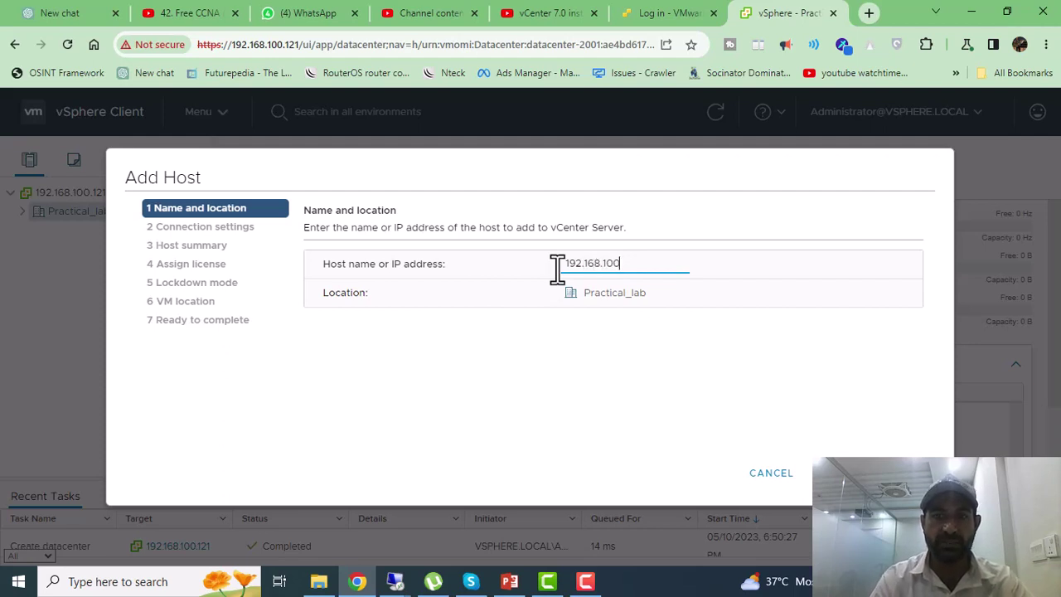
pyautogui.write('.')
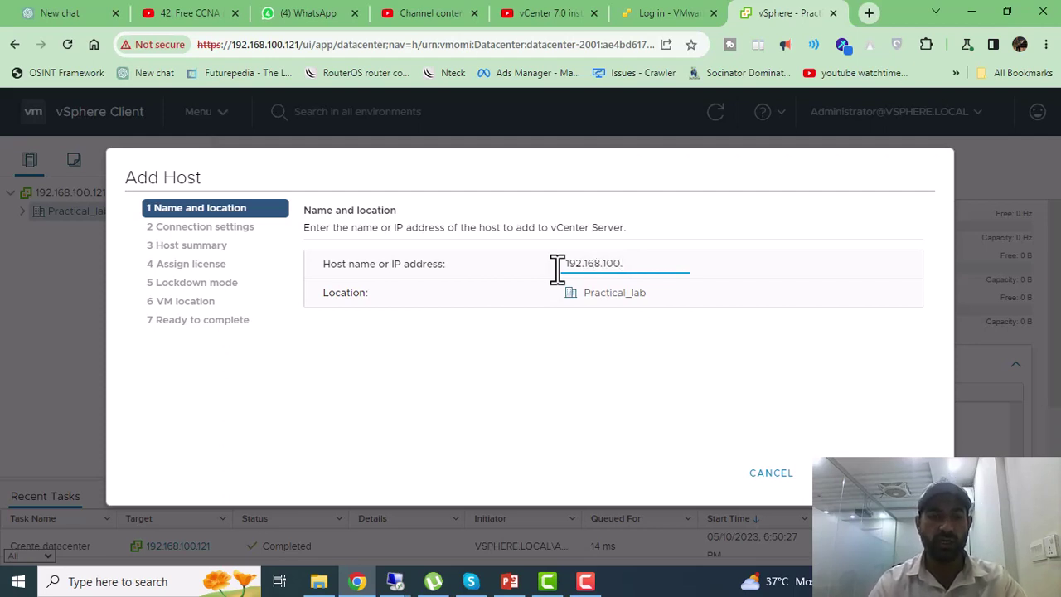
pyautogui.write('120')
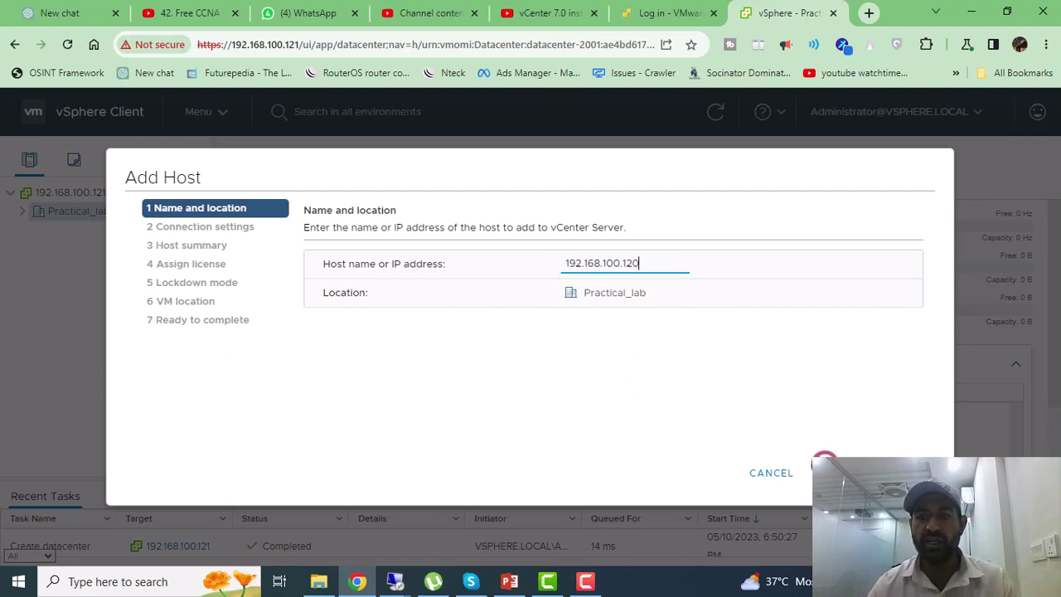
# Step: Connect to host 192.168.100.120 as root with the account password
pyautogui.click(884, 421)
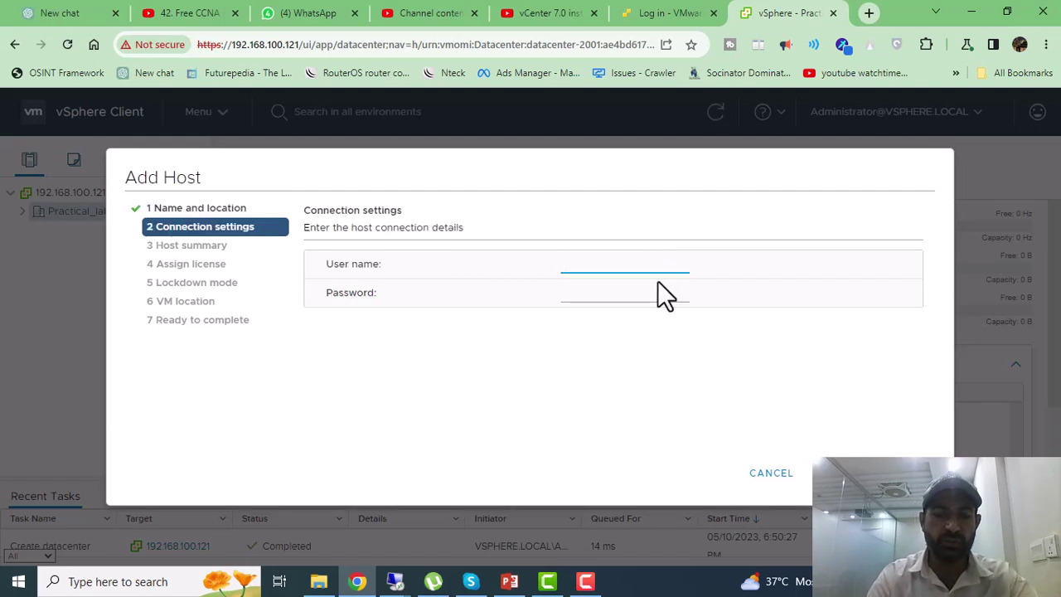
pyautogui.write('root')
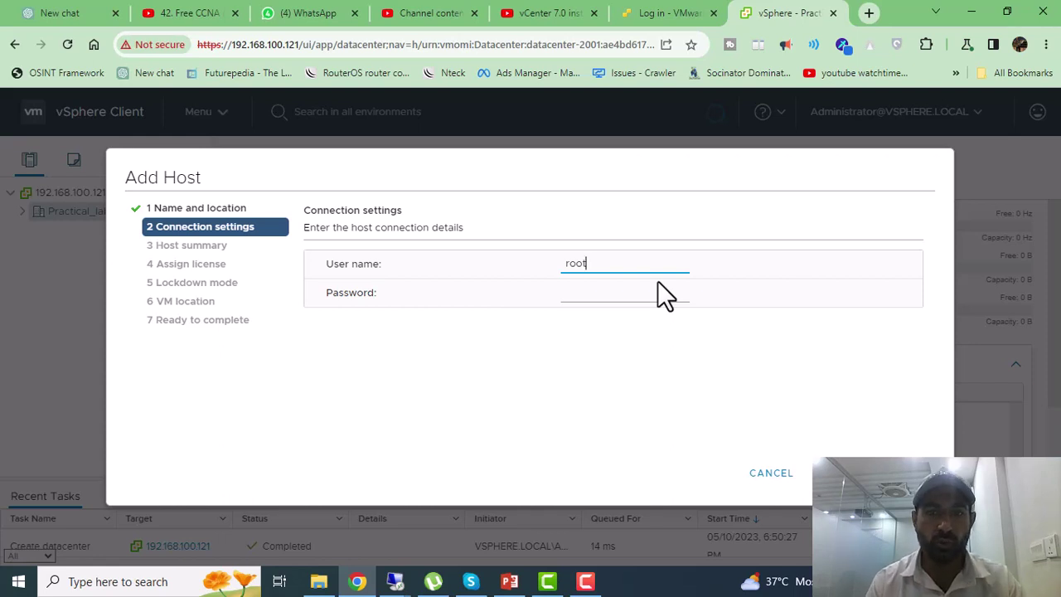
pyautogui.press('Tab')
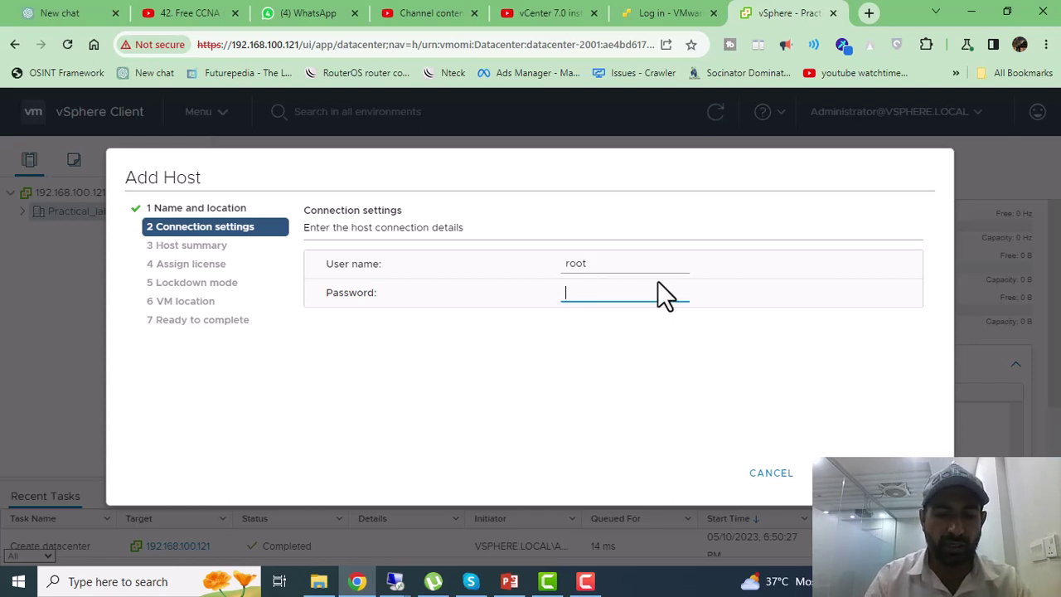
pyautogui.write('*******')
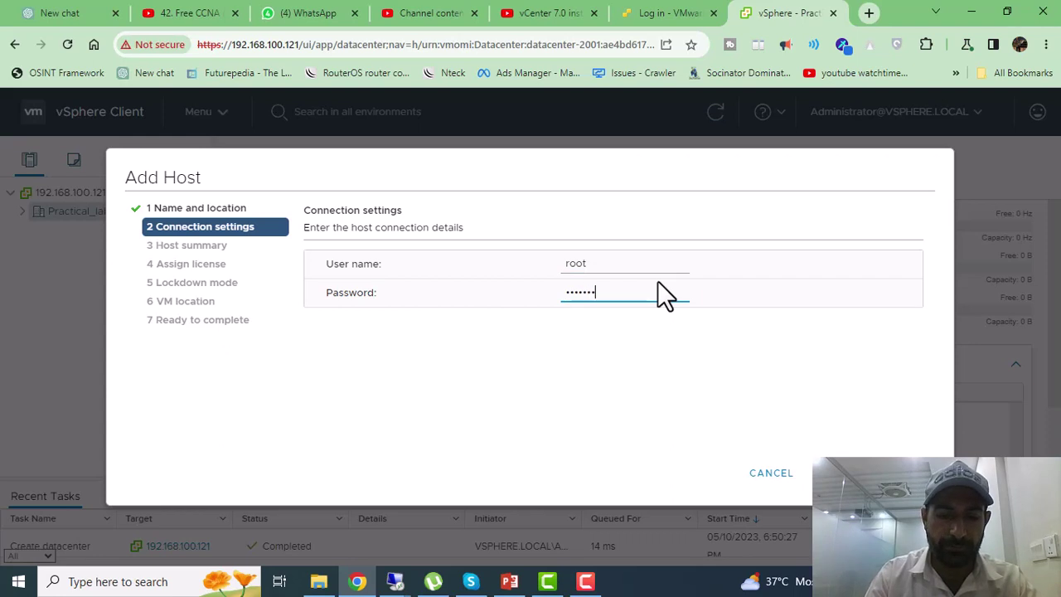
pyautogui.write('******')
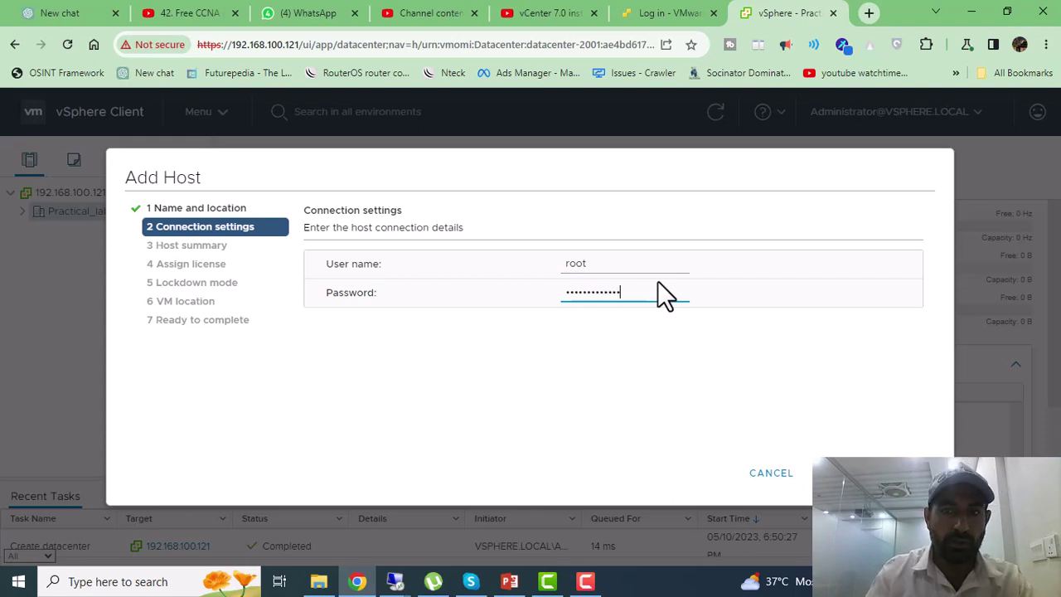
pyautogui.click(854, 473)
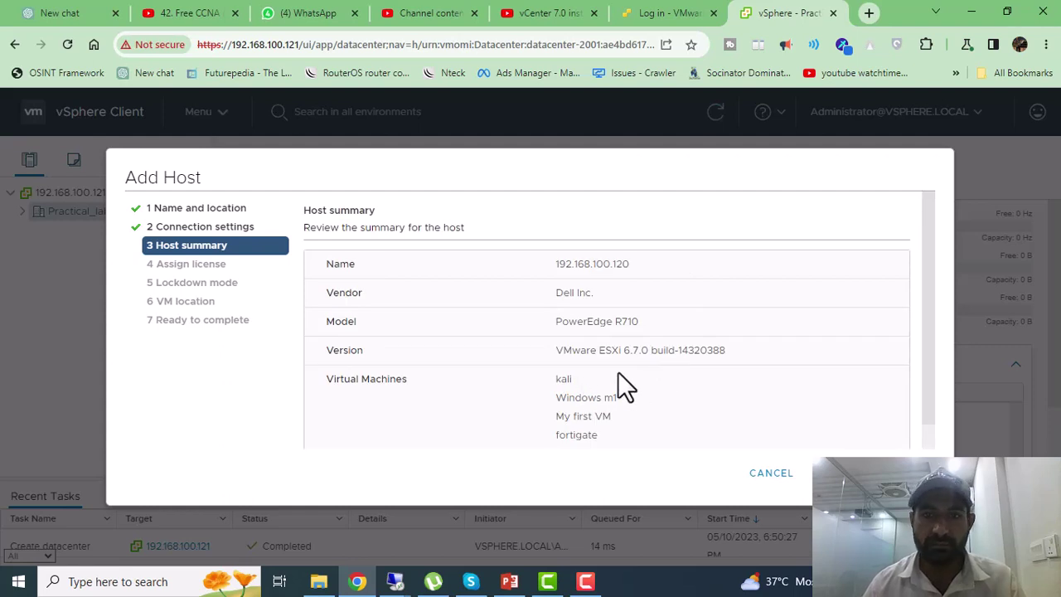
# Step: Review the host's VMs (kali, Windows m1, My first VM, fortigate, SAP Client Server) and continue to licensing
pyautogui.scroll(-1, 619, 371)
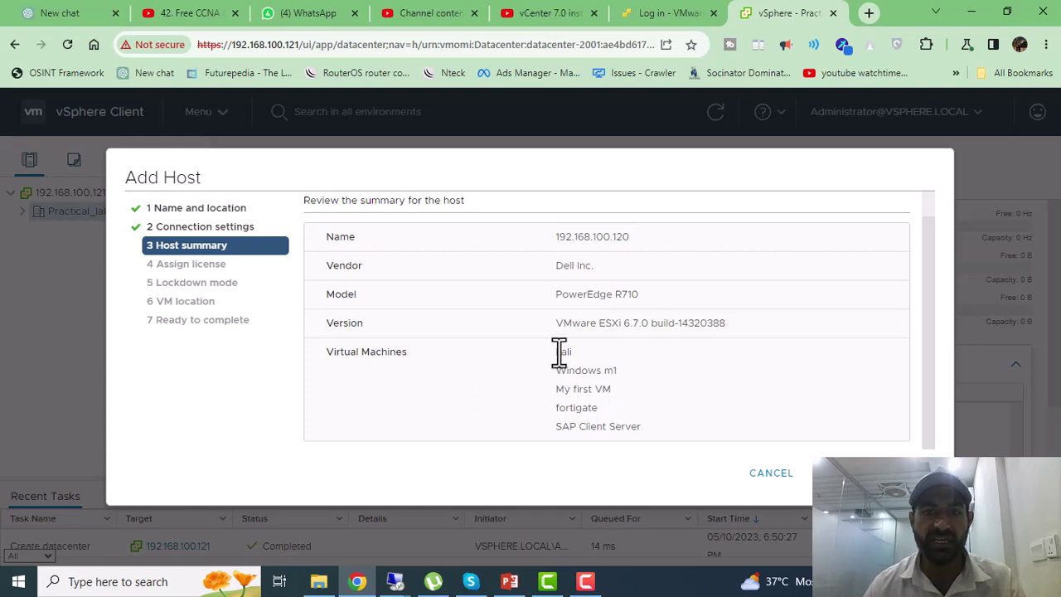
pyautogui.moveTo(560, 354); pyautogui.dragTo(639, 371)
pyautogui.click(556, 384)
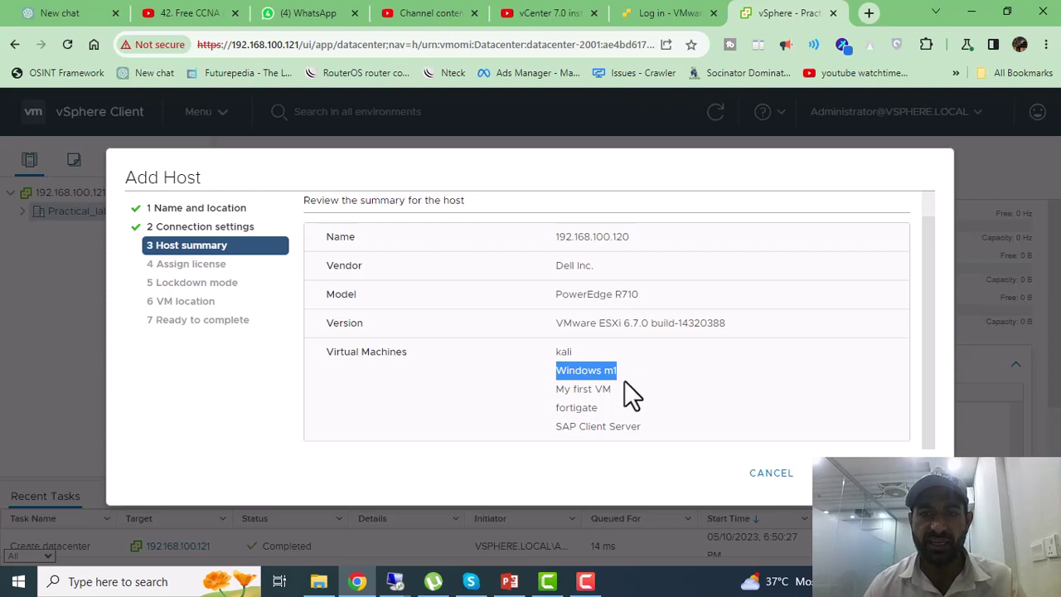
pyautogui.moveTo(553, 389); pyautogui.dragTo(612, 388)
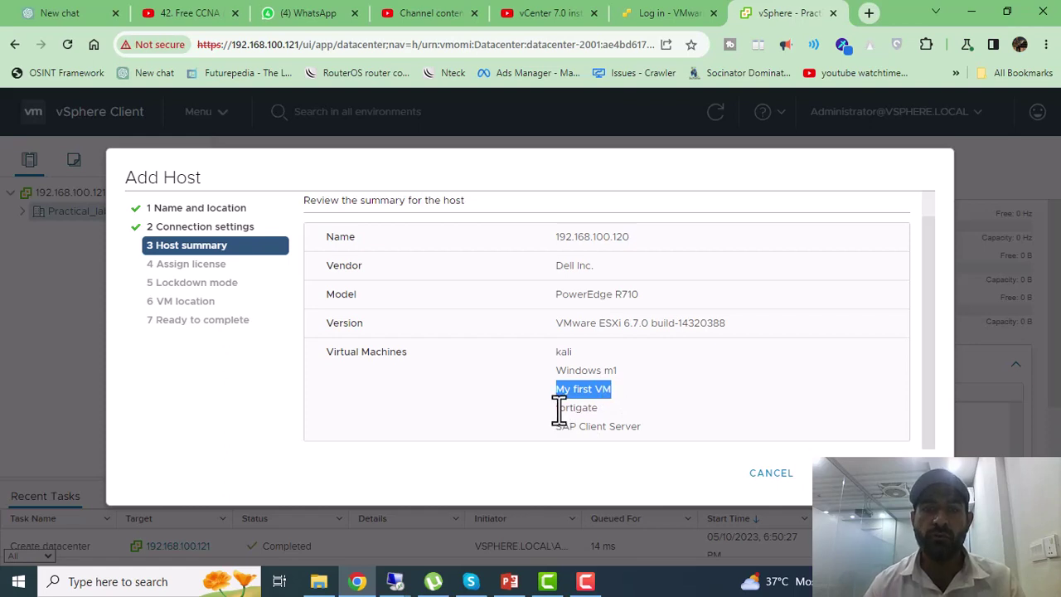
pyautogui.moveTo(556, 408); pyautogui.dragTo(600, 409)
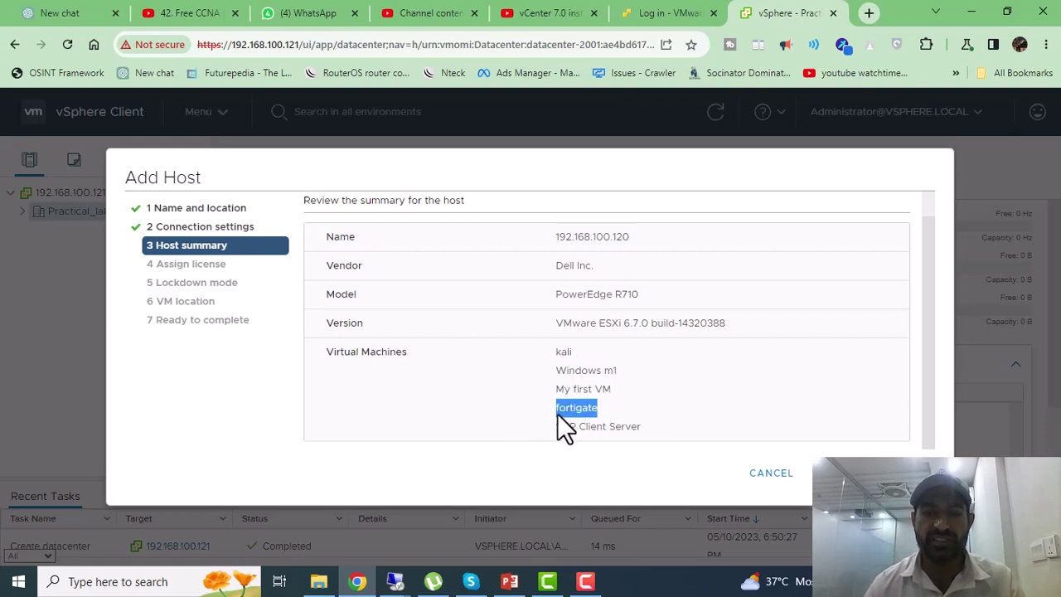
pyautogui.moveTo(556, 428); pyautogui.dragTo(635, 426)
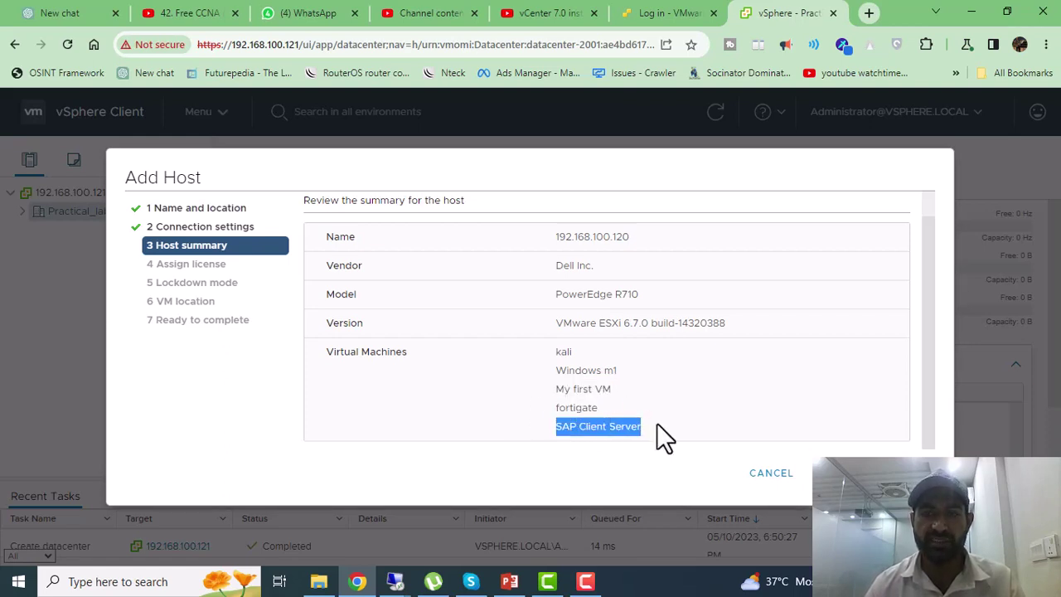
pyautogui.scroll(1, 655, 427)
pyautogui.scroll(-1, 653, 425)
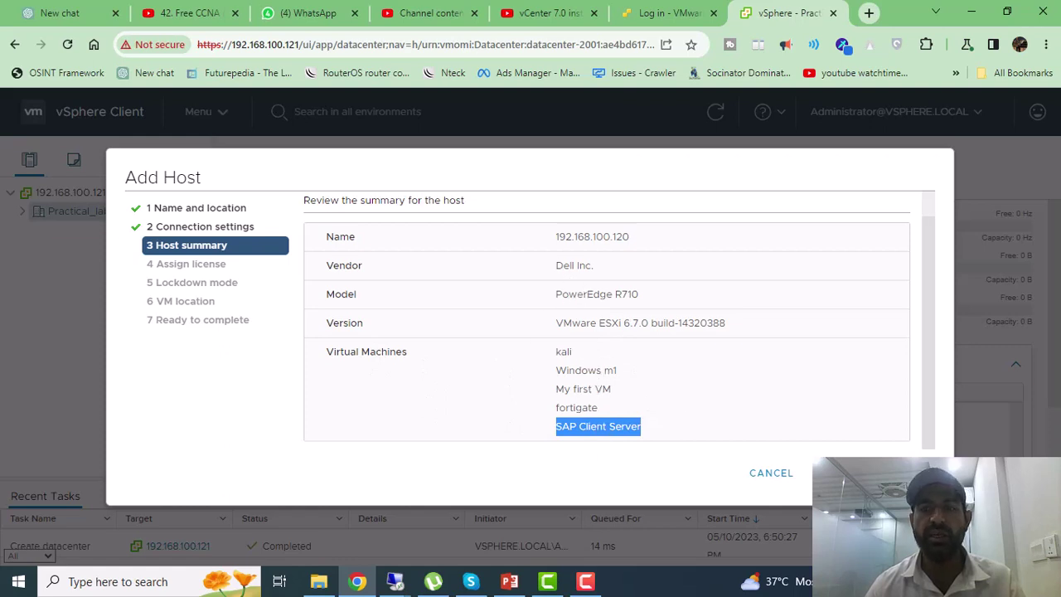
pyautogui.click(912, 473)
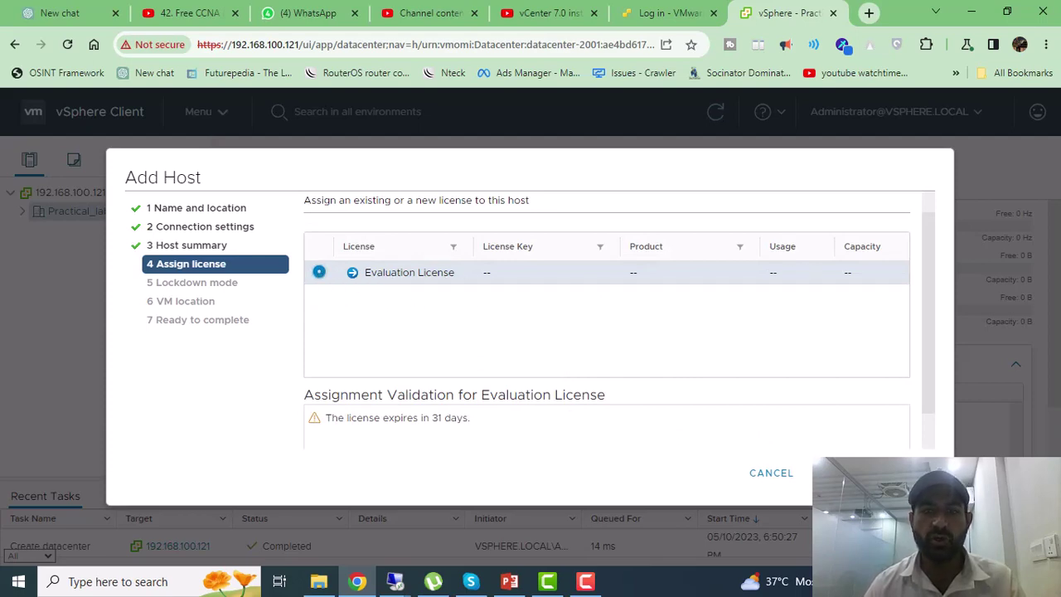
# Step: Keep the Evaluation License and advance to Lockdown mode, left Disabled
pyautogui.click(899, 472)
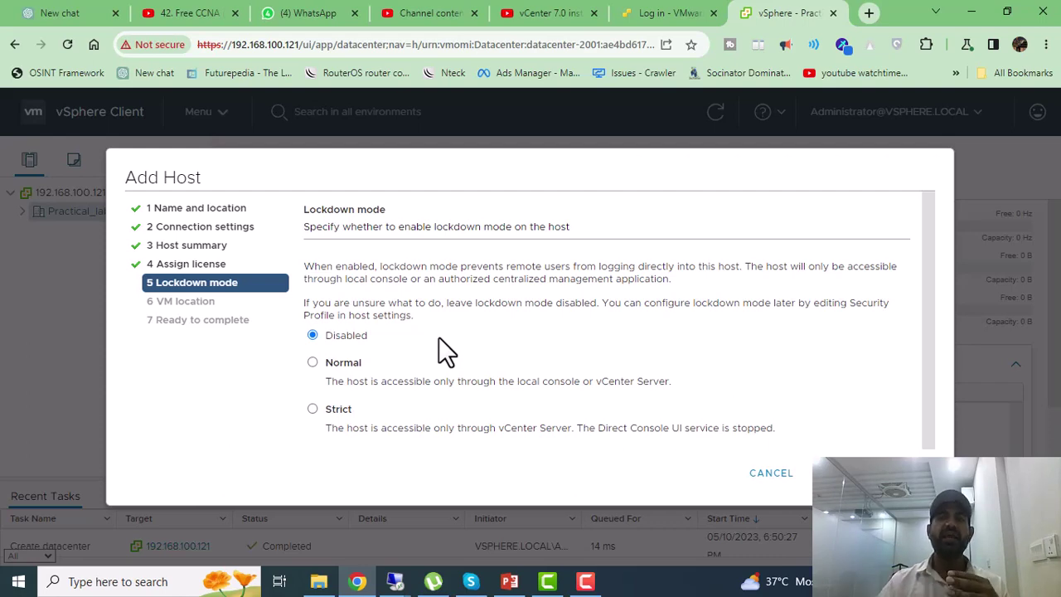
pyautogui.click(675, 14)
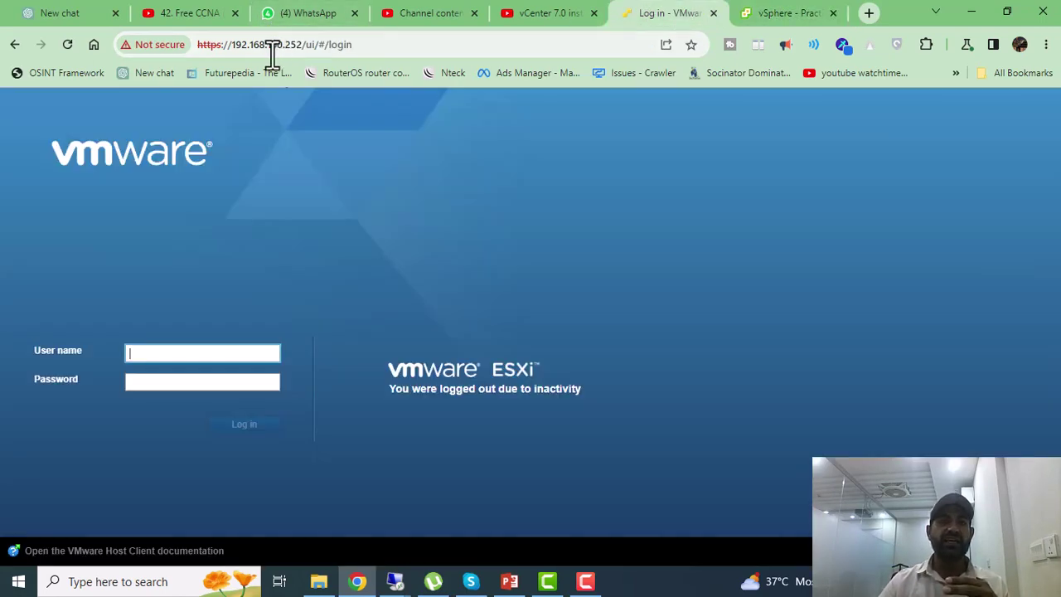
pyautogui.click(377, 47)
pyautogui.click(386, 47)
pyautogui.press('BackSpace')
pyautogui.press('BackSpace')
pyautogui.press('BackSpace')
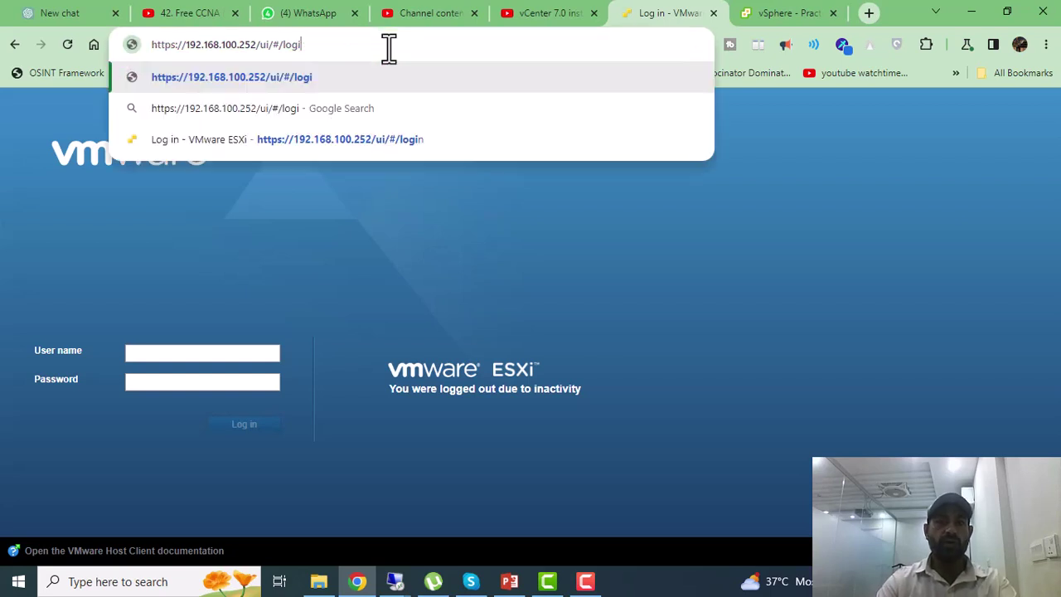
pyautogui.press('BackSpace')
pyautogui.press('BackSpace')
pyautogui.press('BackSpace')
pyautogui.press('BackSpace')
pyautogui.press('BackSpace')
pyautogui.press('BackSpace')
pyautogui.press('BackSpace')
pyautogui.press('BackSpace')
pyautogui.press('BackSpace')
pyautogui.press('BackSpace')
pyautogui.press('BackSpace')
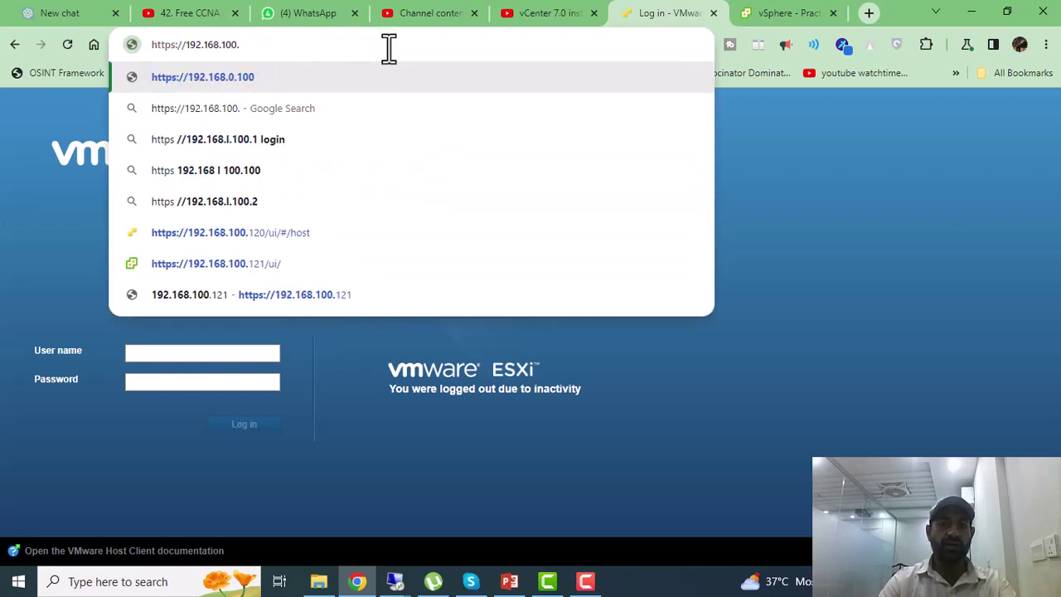
pyautogui.write('120')
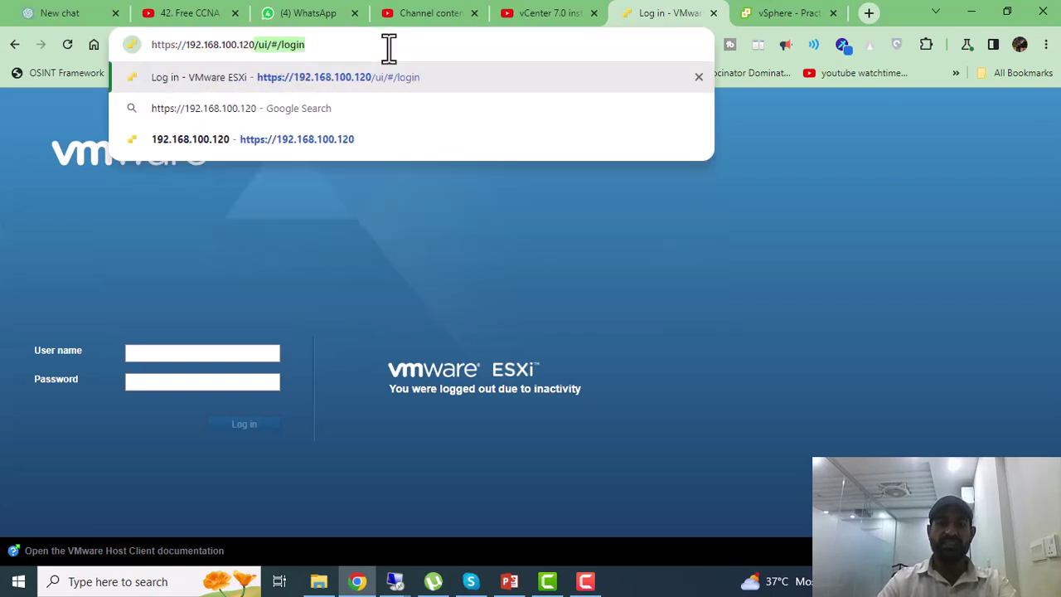
pyautogui.press('Return')
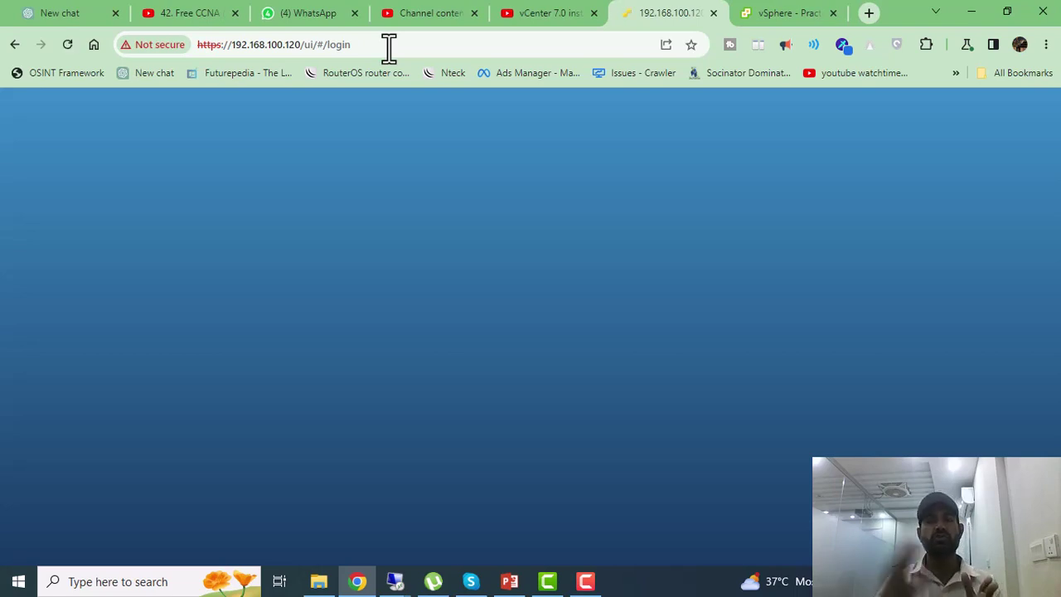
pyautogui.click(794, 12)
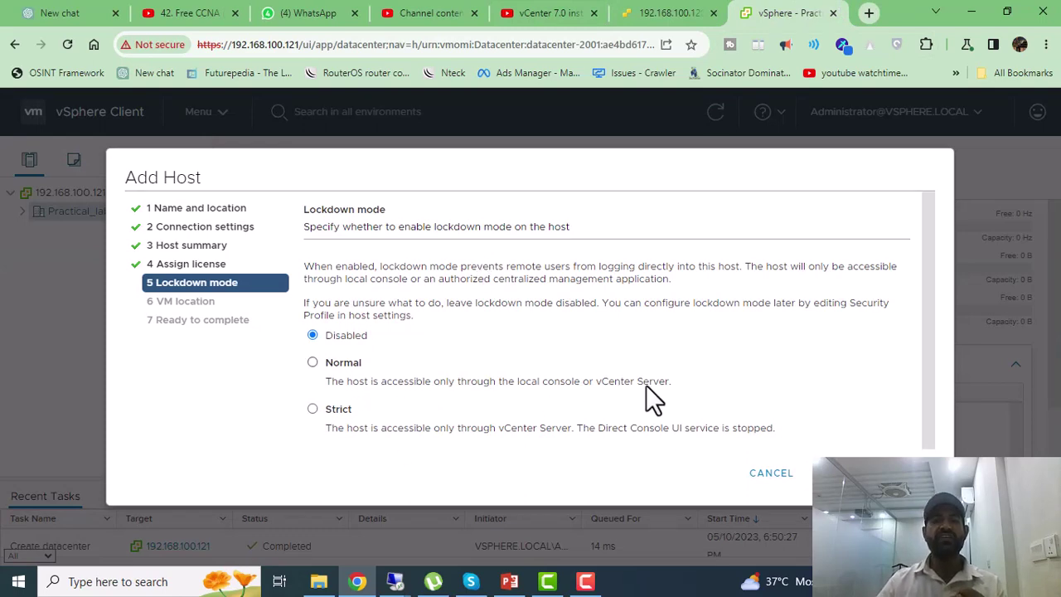
# Step: Compare the ESXi login page with the wizard, then keep lockdown Disabled and advance to VM location
pyautogui.click(669, 5)
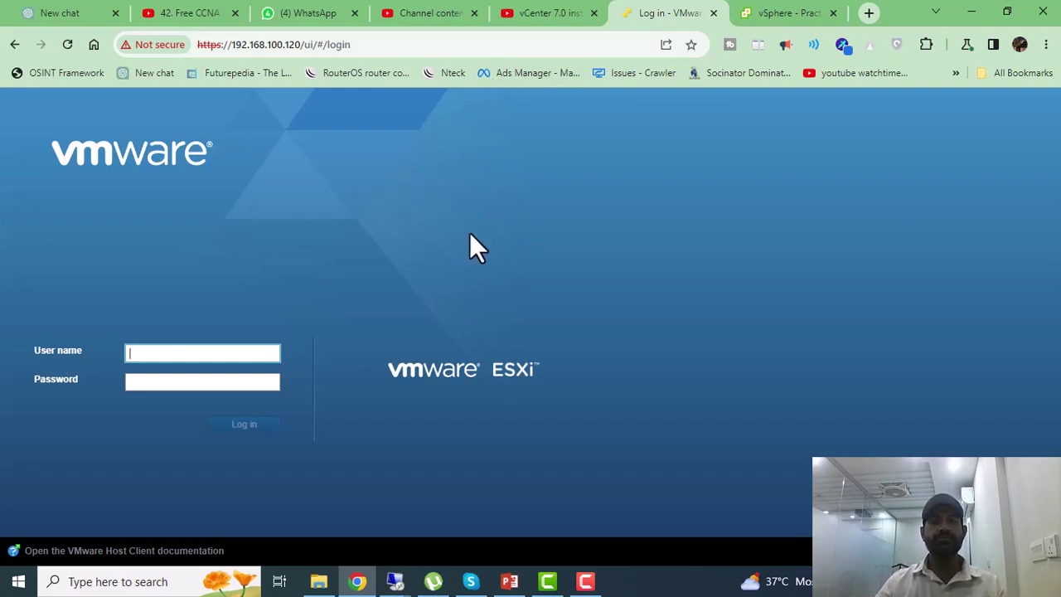
pyautogui.click(802, 12)
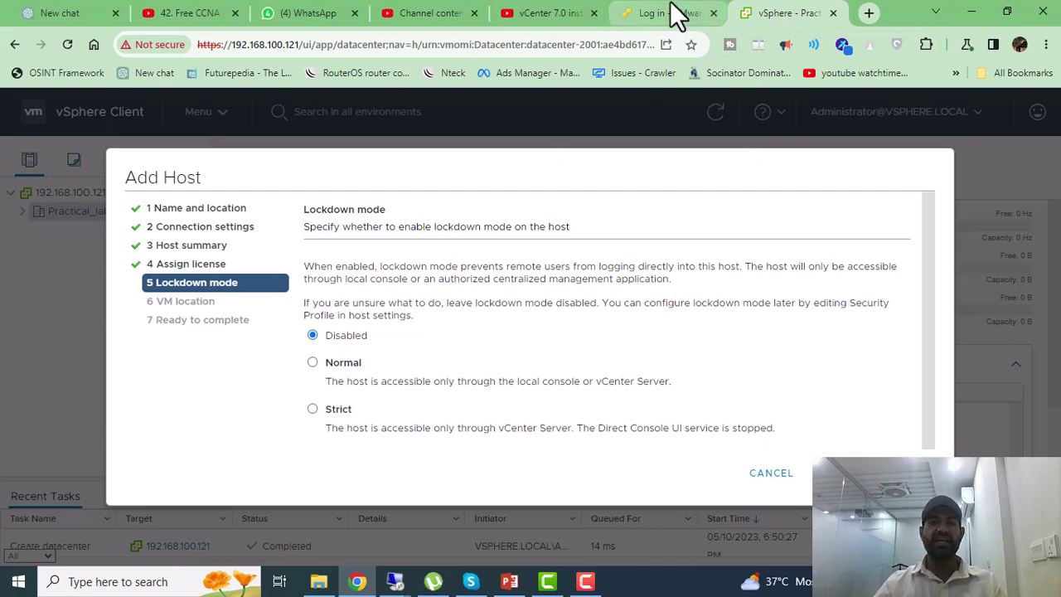
pyautogui.click(674, 12)
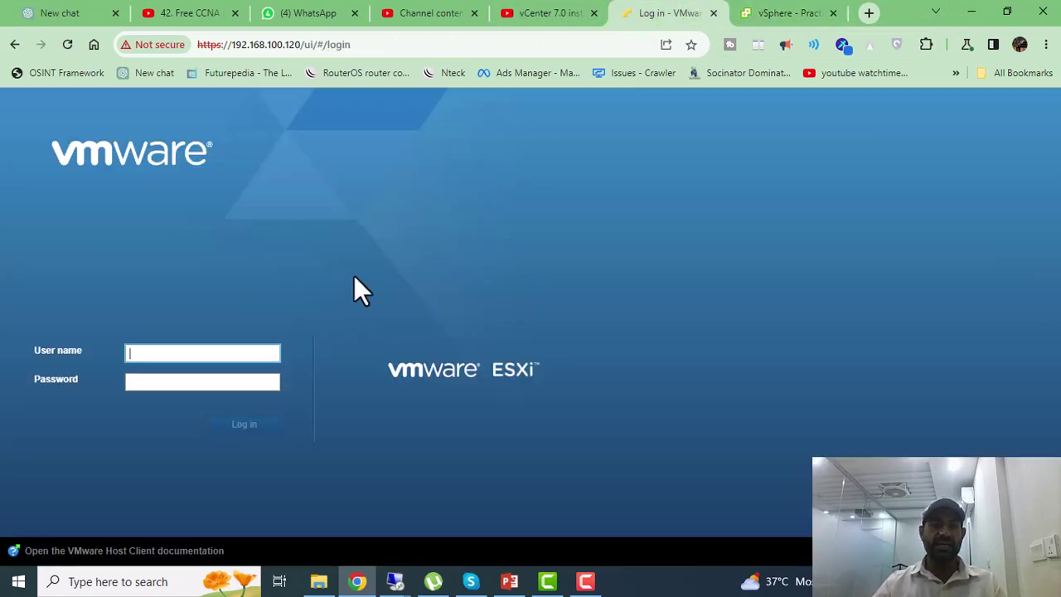
pyautogui.click(782, 13)
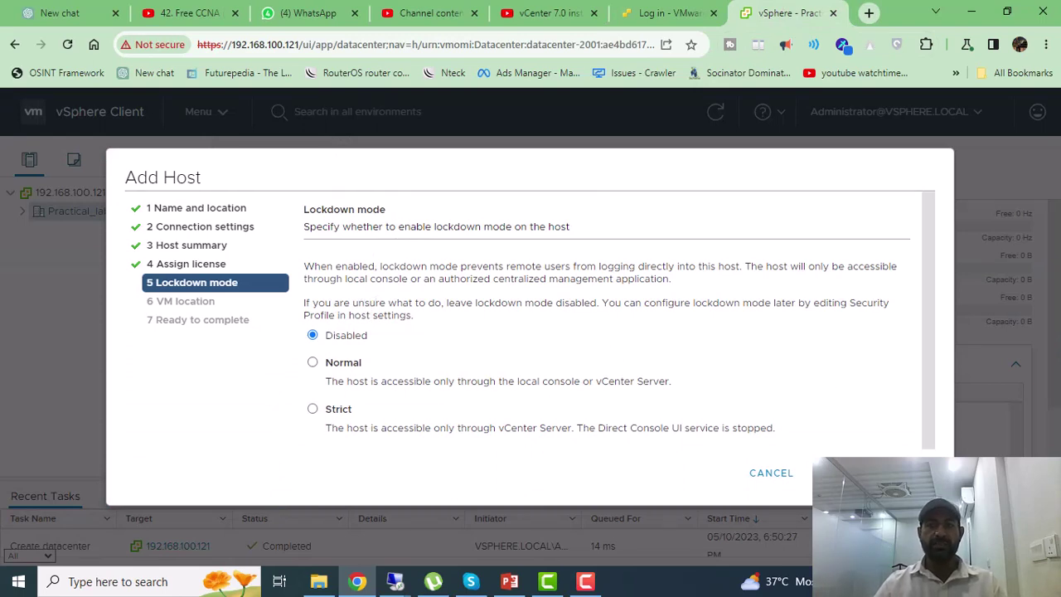
pyautogui.click(904, 472)
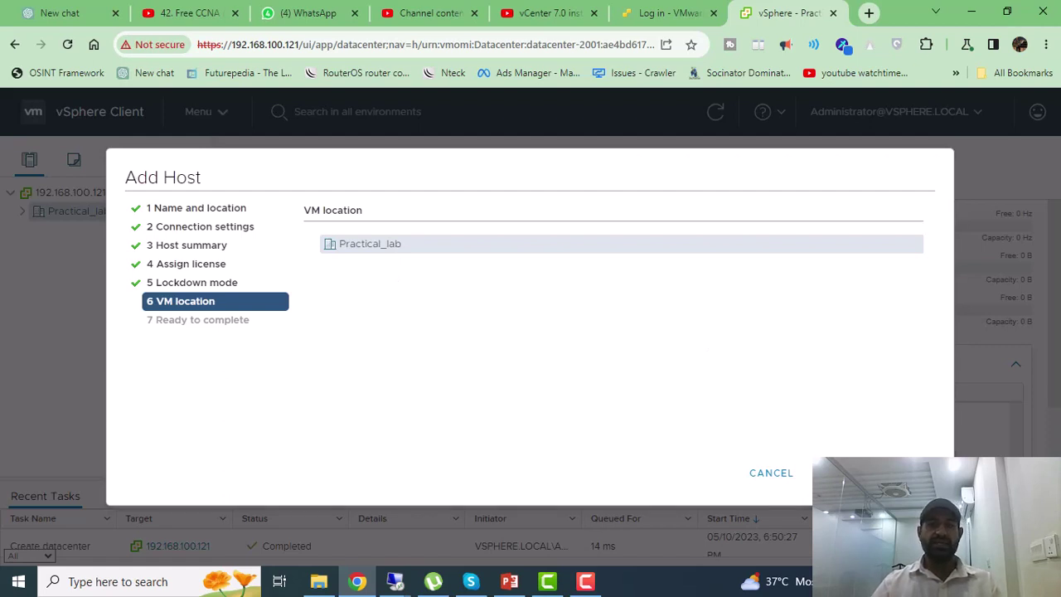
# Step: Accept Practical_lab as VM location and highlight the host address, location and datastore1 in the summary
pyautogui.click(904, 472)
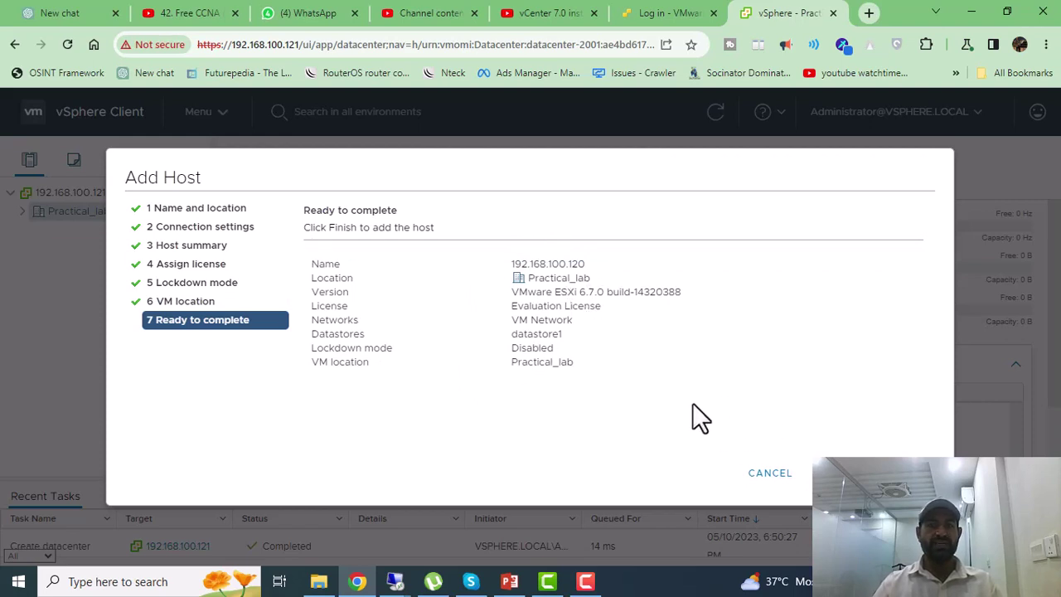
pyautogui.moveTo(527, 264); pyautogui.dragTo(680, 270)
pyautogui.moveTo(535, 279); pyautogui.dragTo(751, 301)
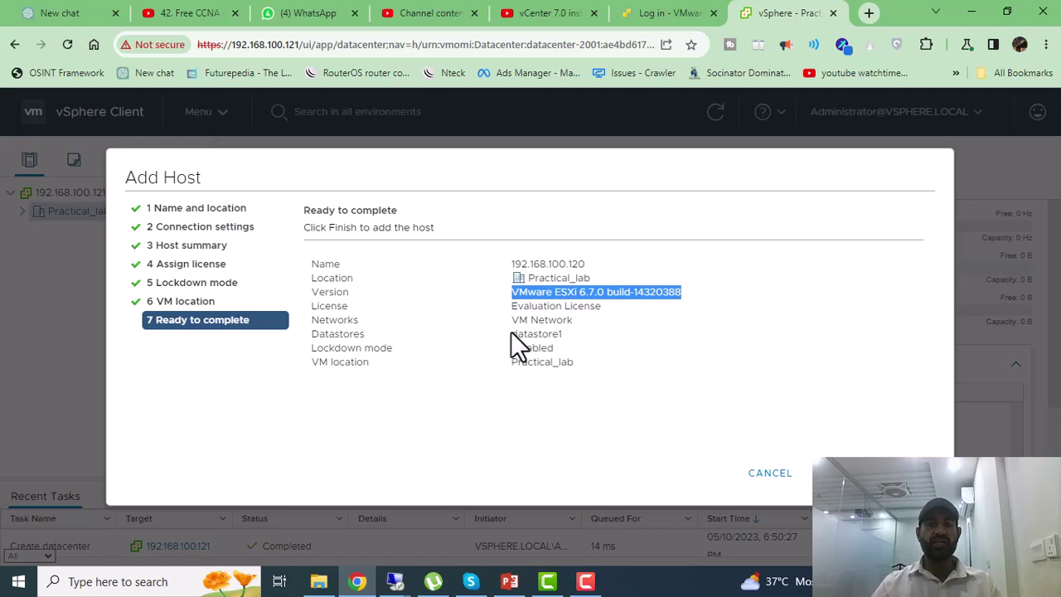
pyautogui.moveTo(517, 333); pyautogui.dragTo(592, 338)
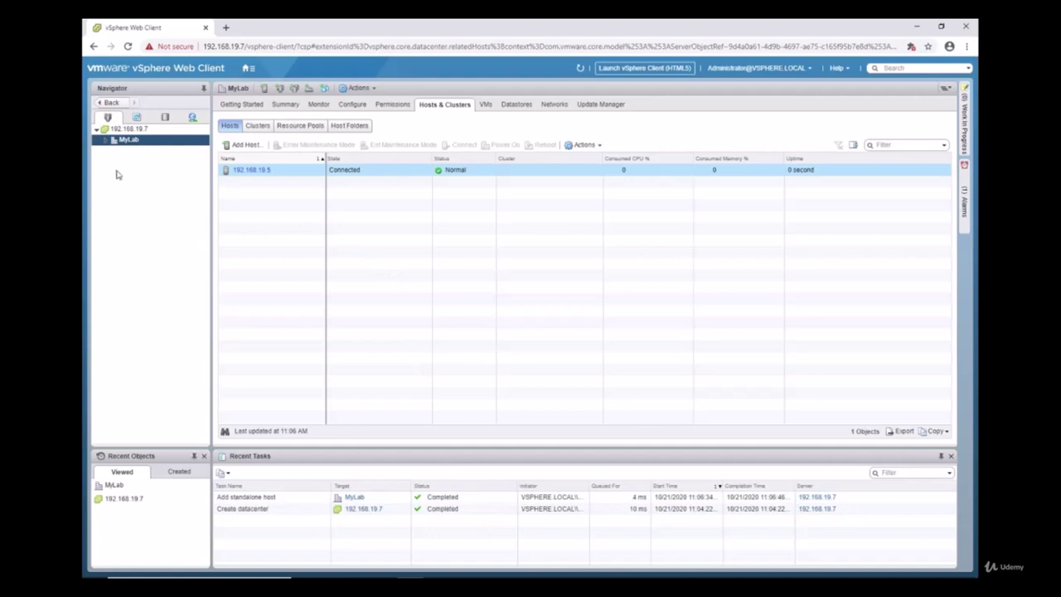
# Step: Expand MyLab and select host 192.168.19.5, showing its Linux1 and Windows1 VMs
pyautogui.click(121, 143)
pyautogui.click(106, 150)
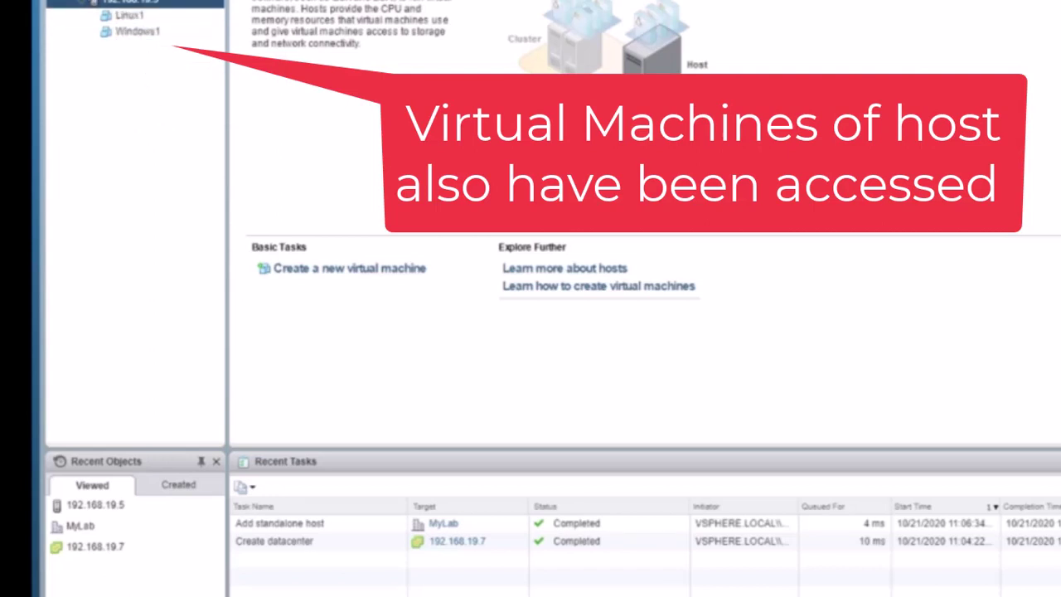
pyautogui.press('Up')
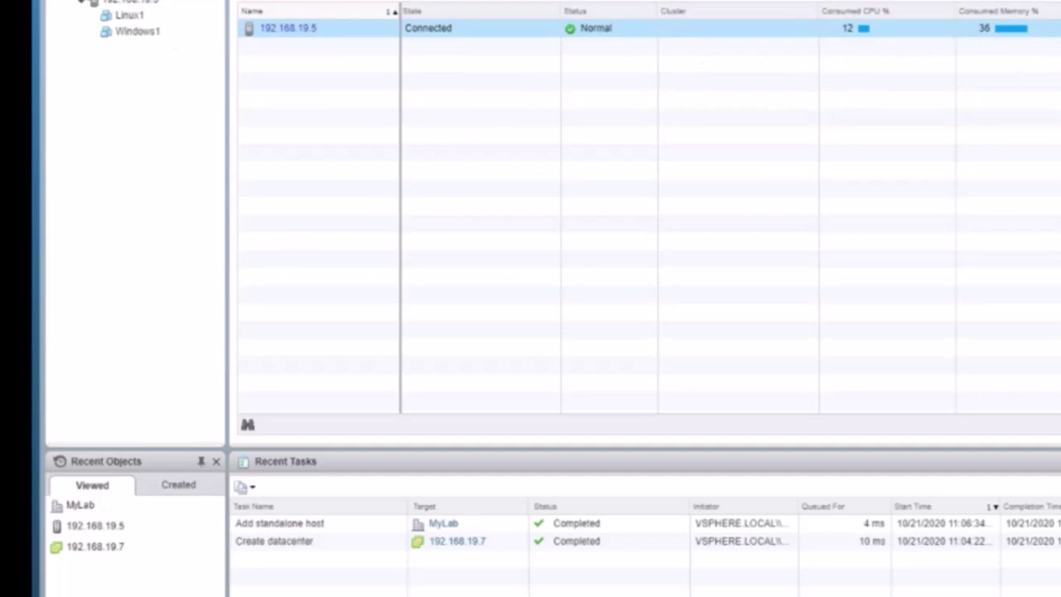
# Step: Start Add Host on MyLab for 192.168.19.6, enter the root username and password, and accept its certificate
pyautogui.rightClick(83, 1)
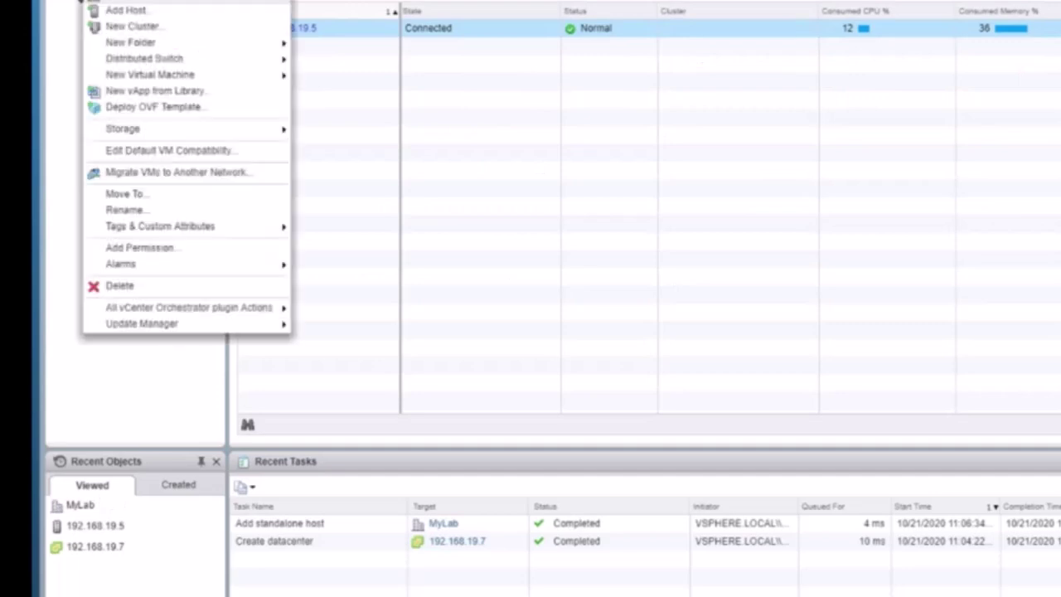
pyautogui.click(127, 11)
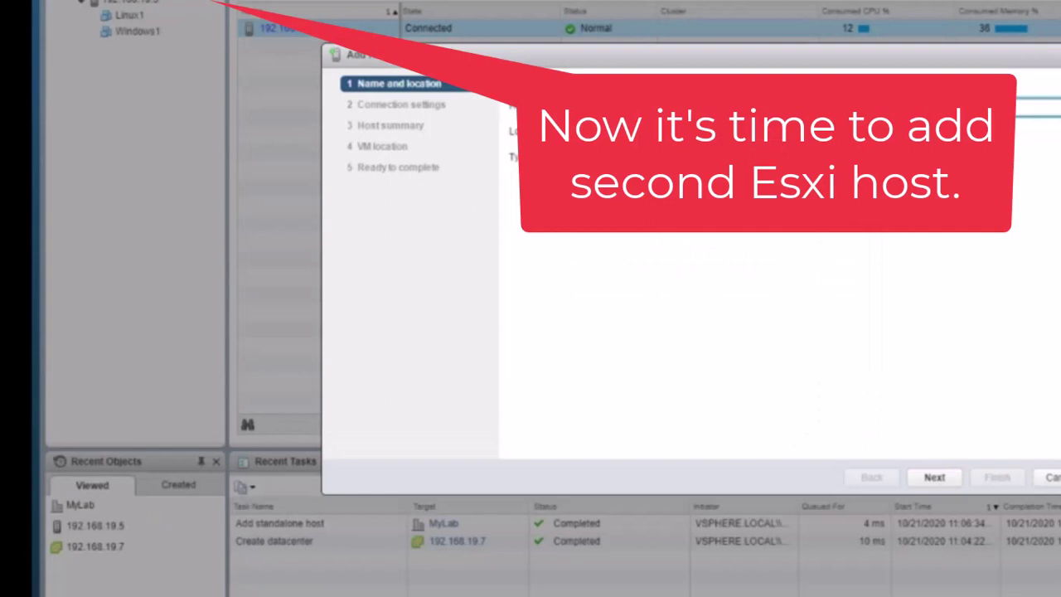
pyautogui.write('9.6')
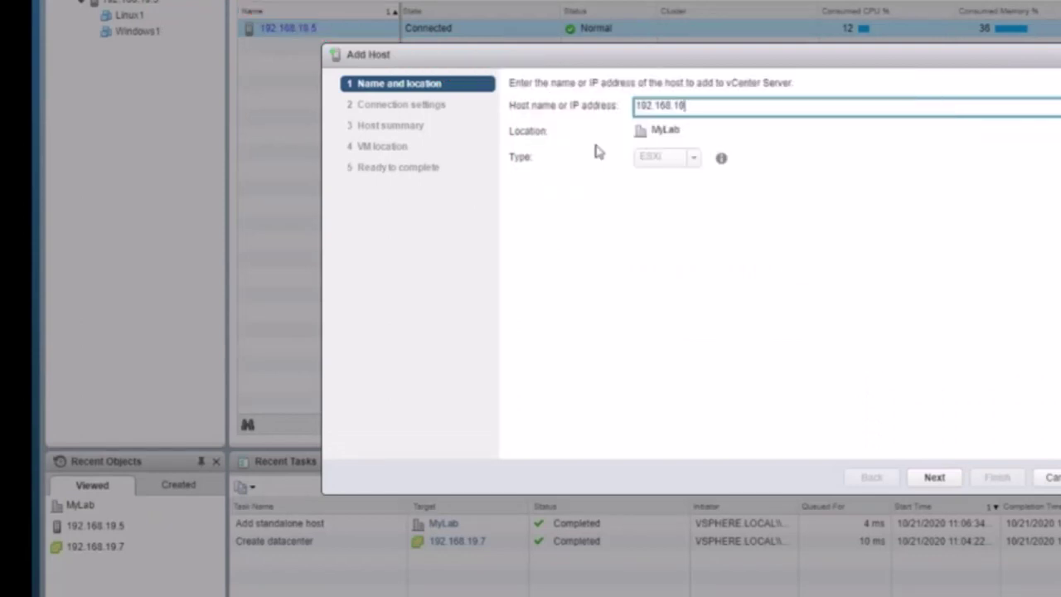
pyautogui.click(934, 478)
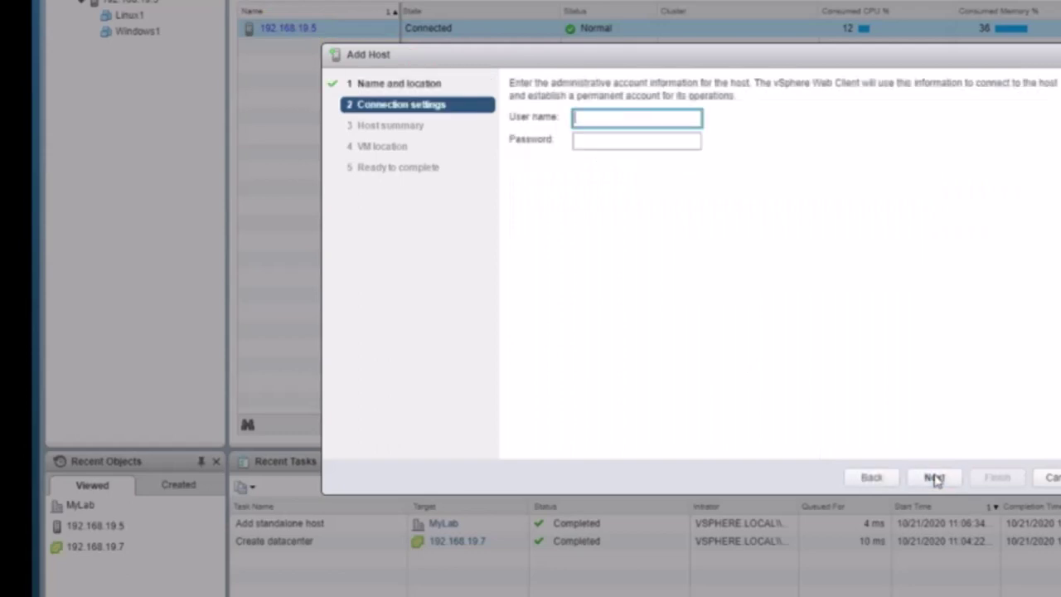
pyautogui.write('root')
pyautogui.press('Tab')
pyautogui.write('VMware1!')
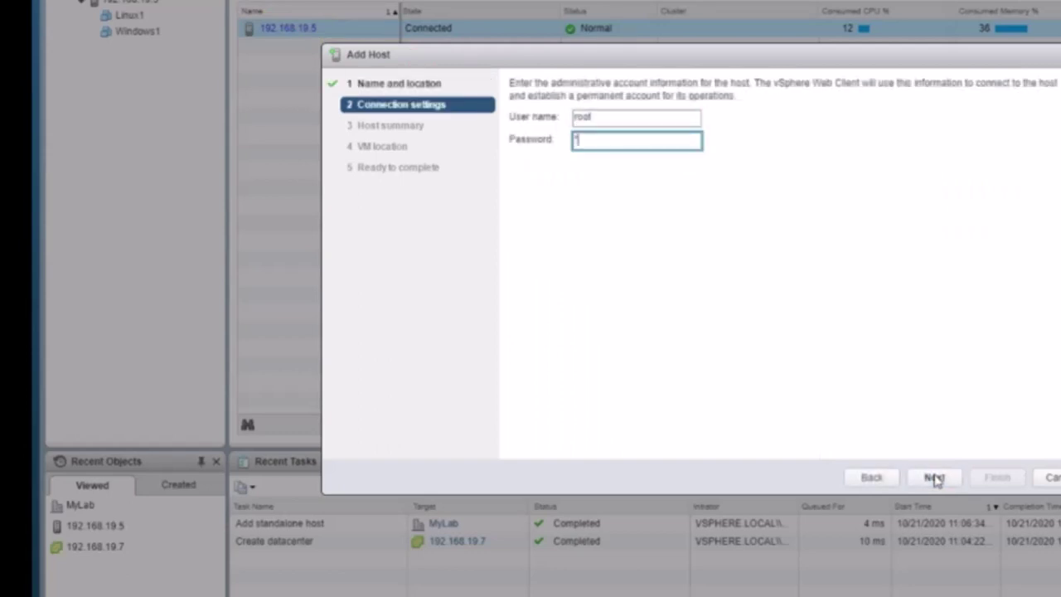
pyautogui.click(934, 478)
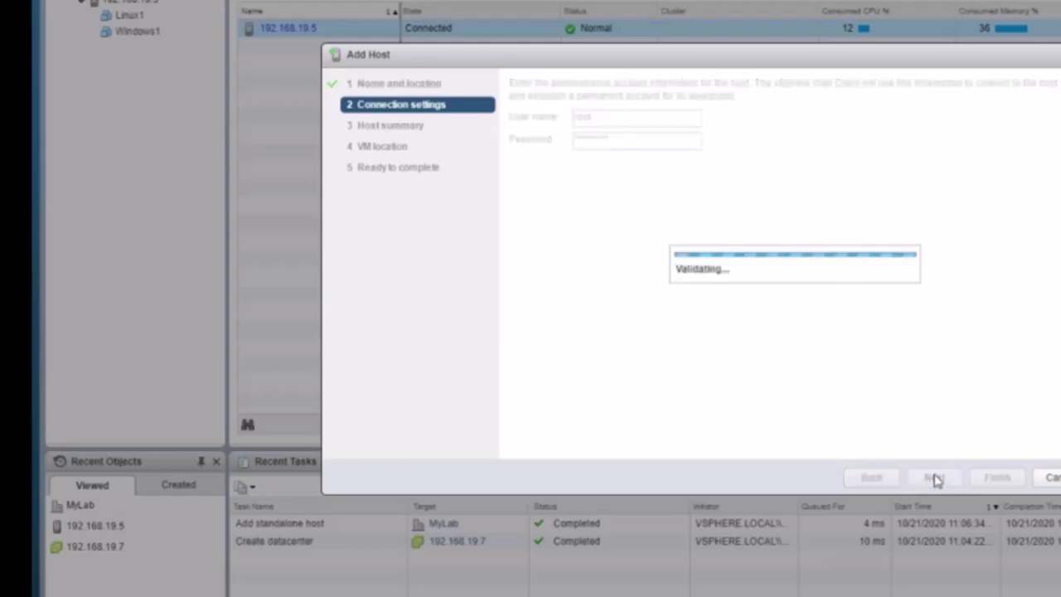
pyautogui.click(760, 358)
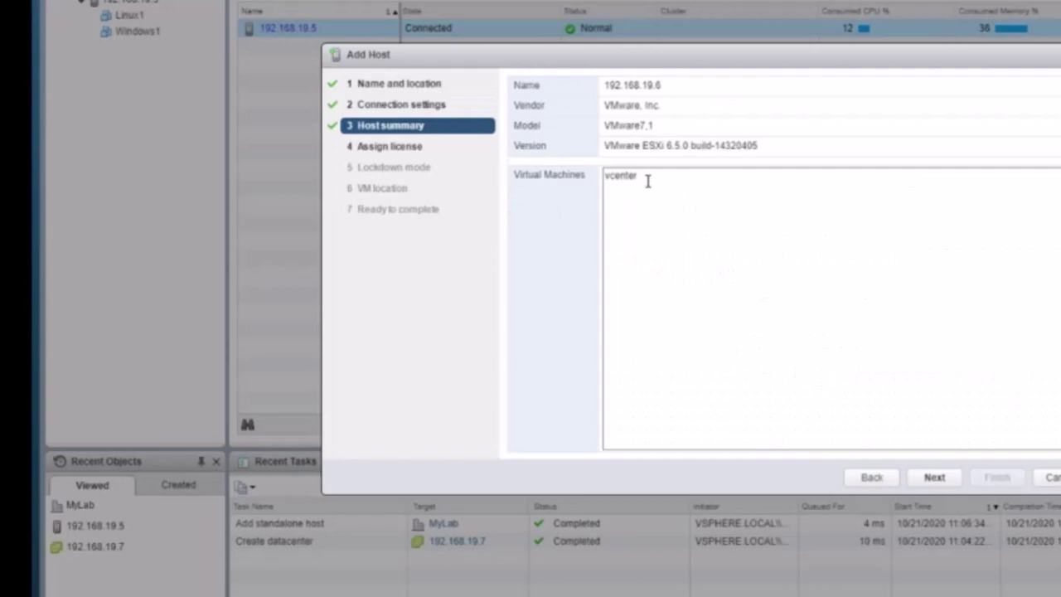
# Step: Finish the wizard with the evaluation licence, lockdown mode disabled and MyLab as VM location
pyautogui.click(929, 483)
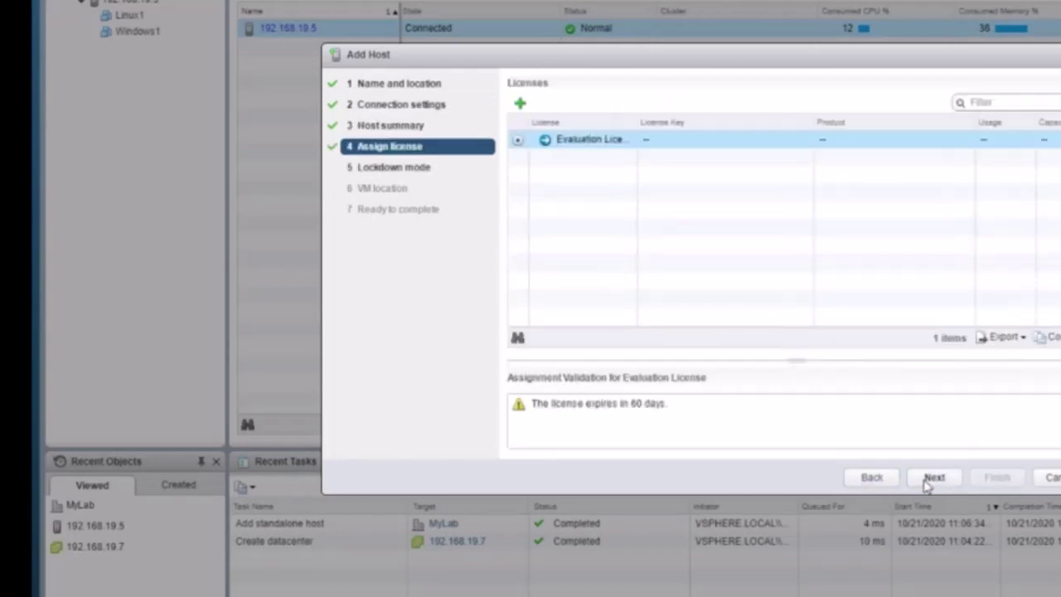
pyautogui.click(931, 479)
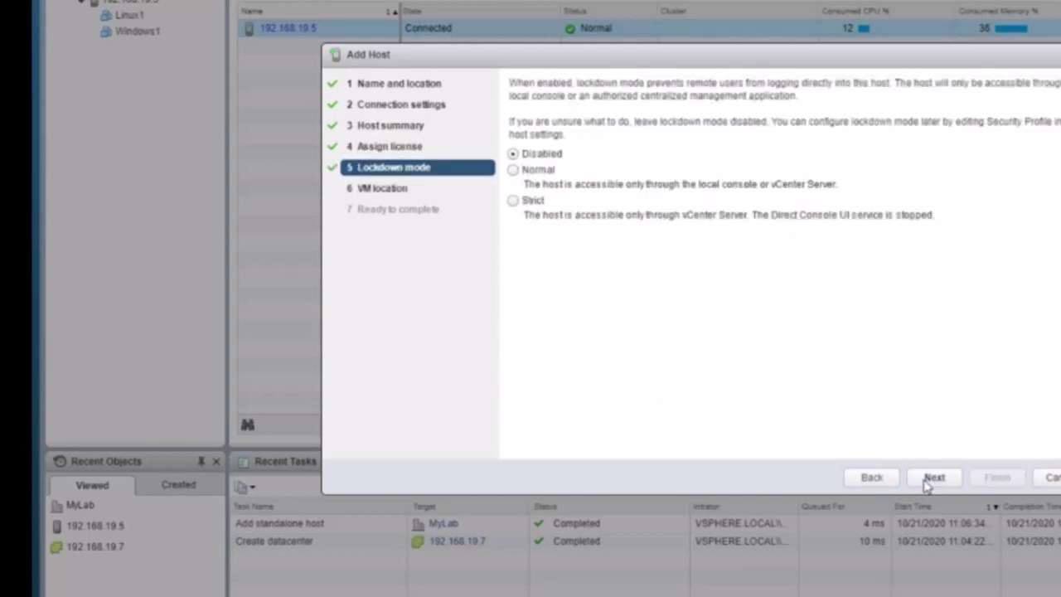
pyautogui.click(931, 479)
pyautogui.click(932, 478)
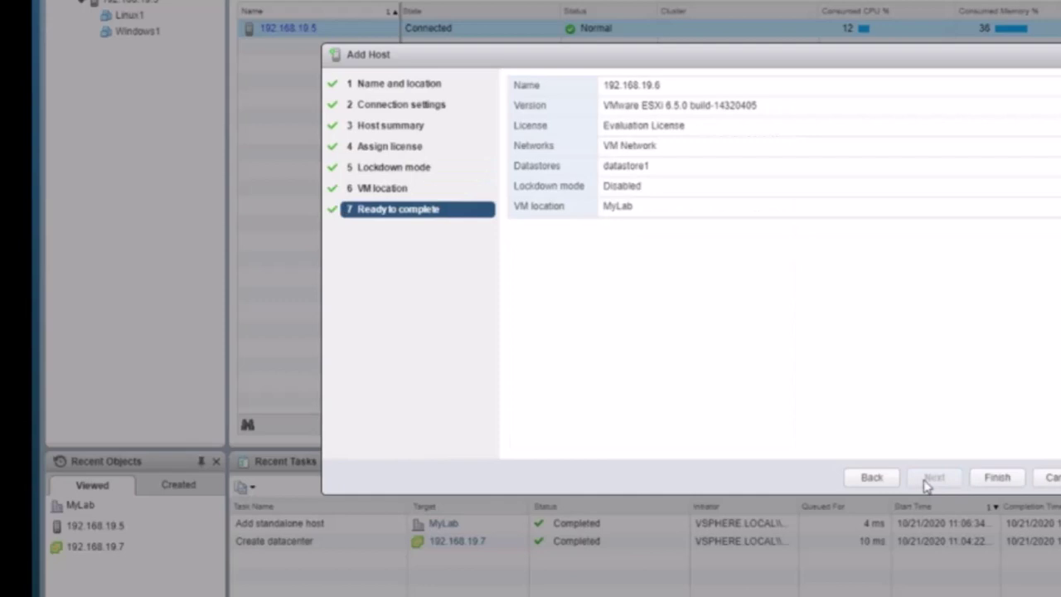
pyautogui.click(999, 478)
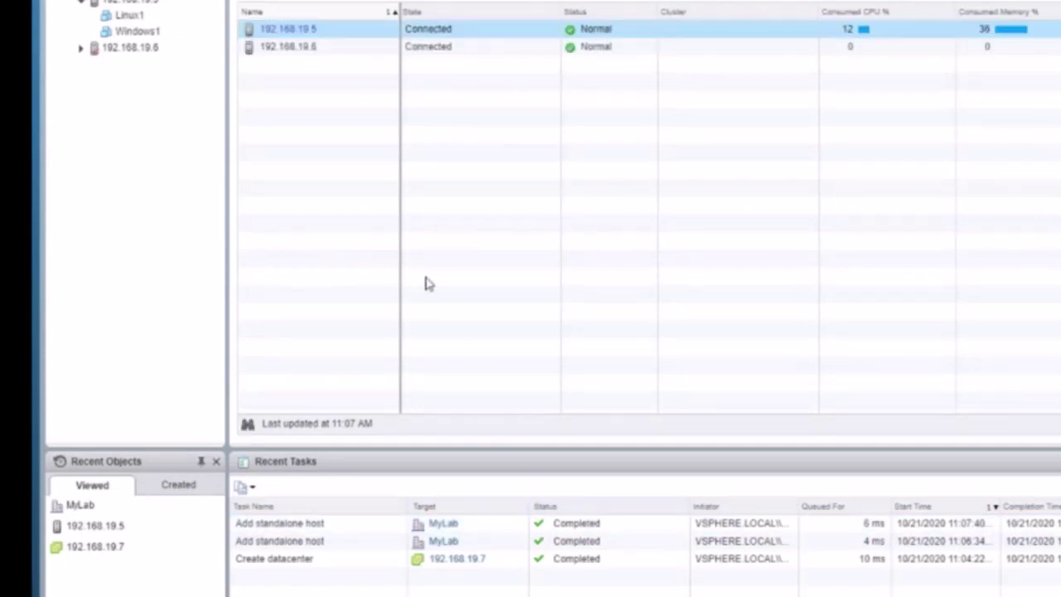
# Step: Select host 192.168.19.6, expand it and open its vcenter virtual machine
pyautogui.click(170, 48)
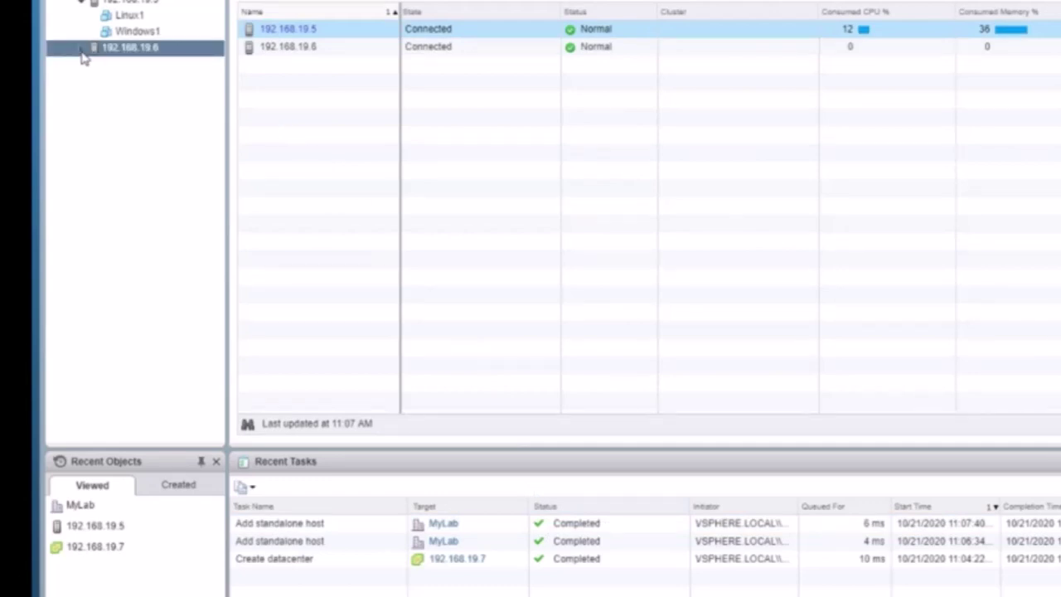
pyautogui.click(82, 51)
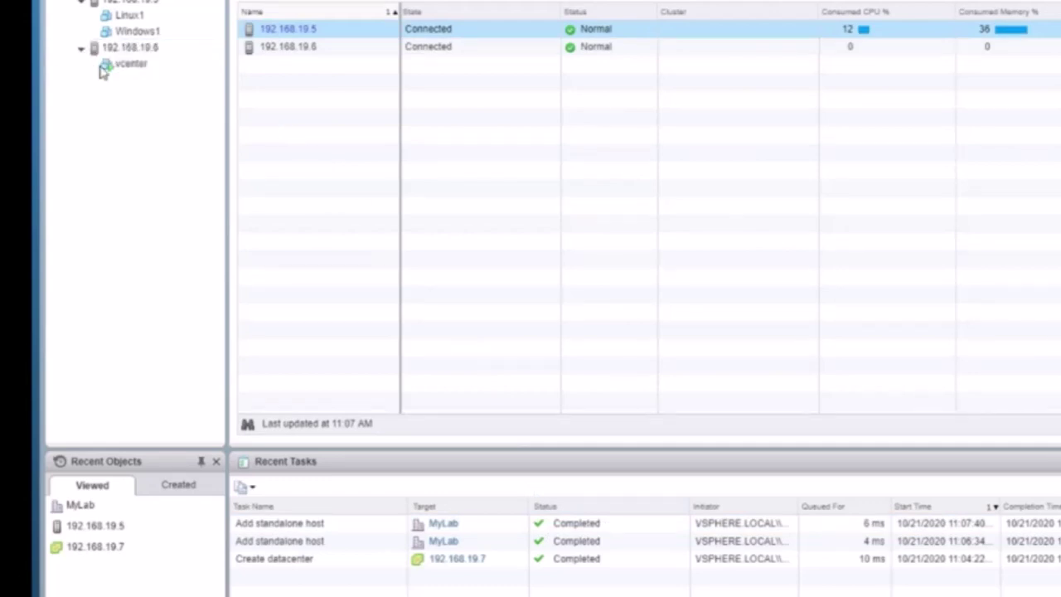
pyautogui.click(103, 72)
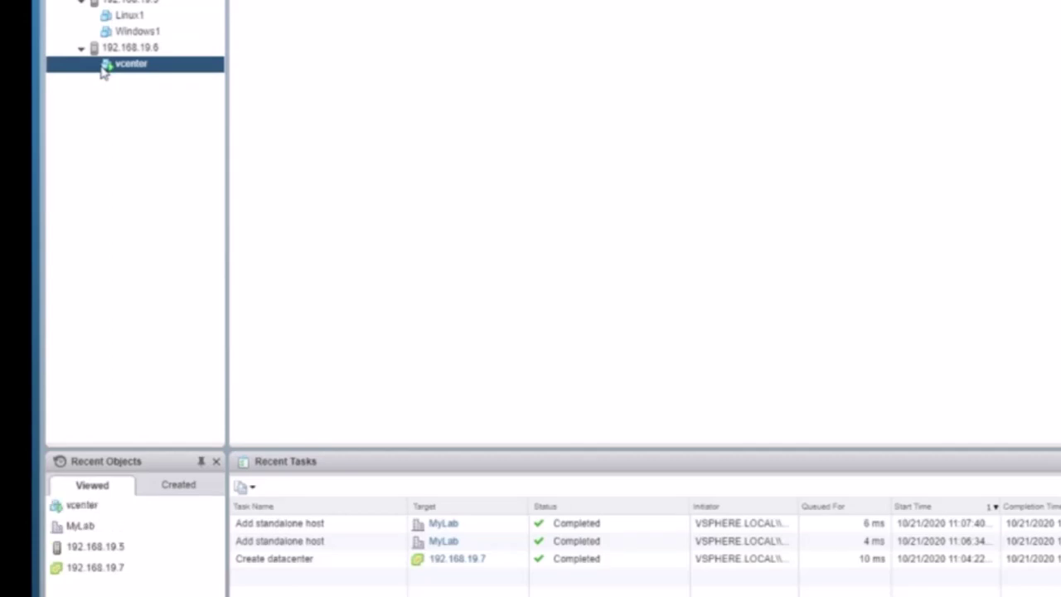